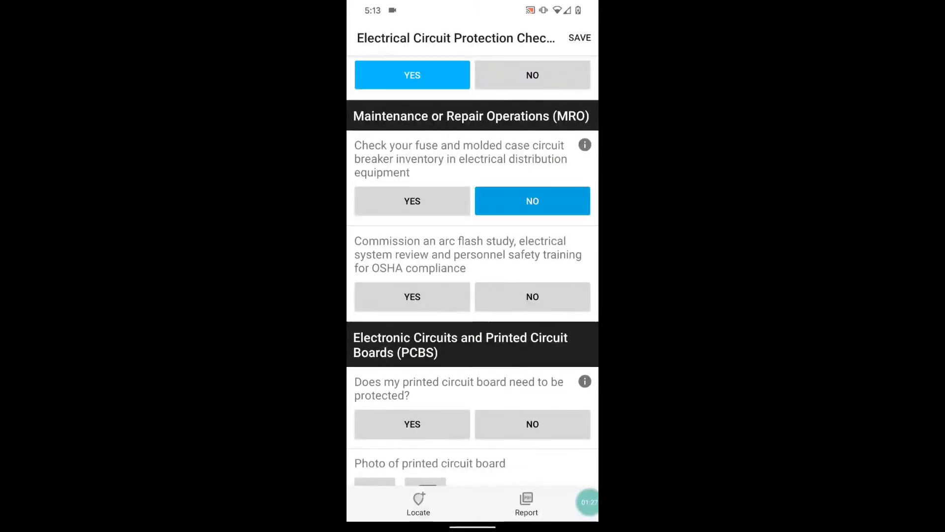
scroll(473, 296, down, 2)
Answer Yes to the arc flash study and PCB protection, choose Conformal coating, and trigger on Record created.
click(412, 216)
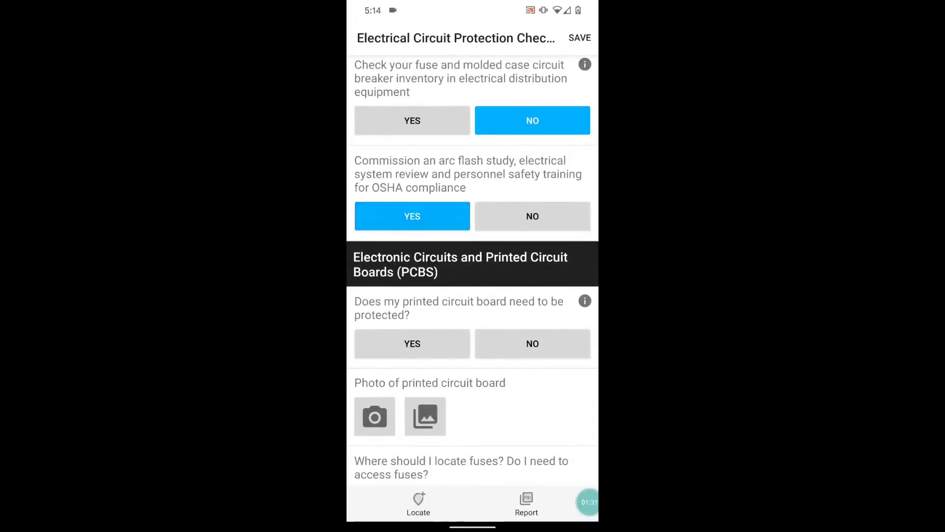
scroll(473, 296, down, 2)
click(412, 242)
click(473, 296)
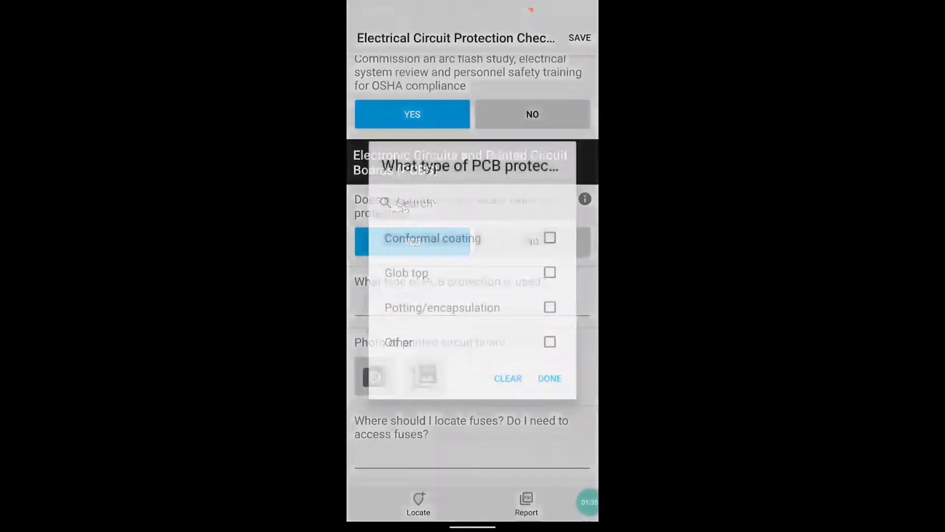
click(433, 238)
click(549, 378)
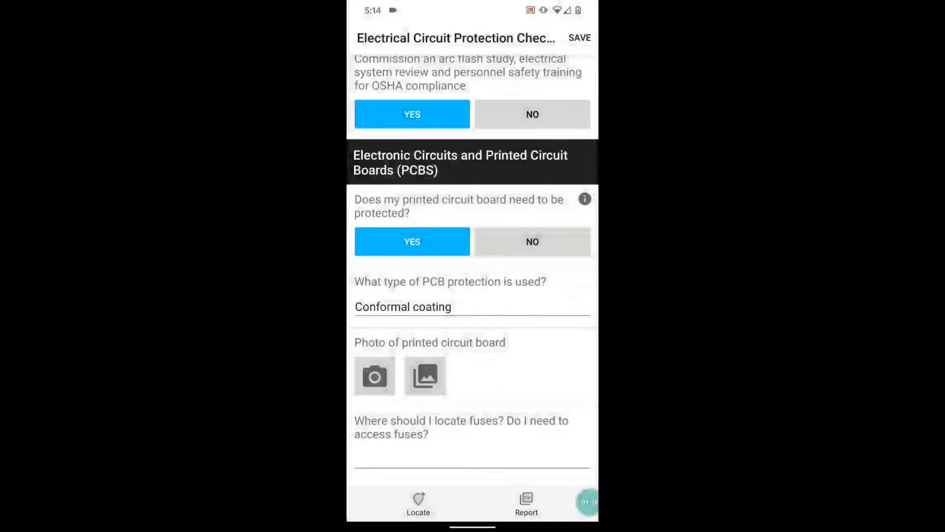
scroll(472, 295, down, 2)
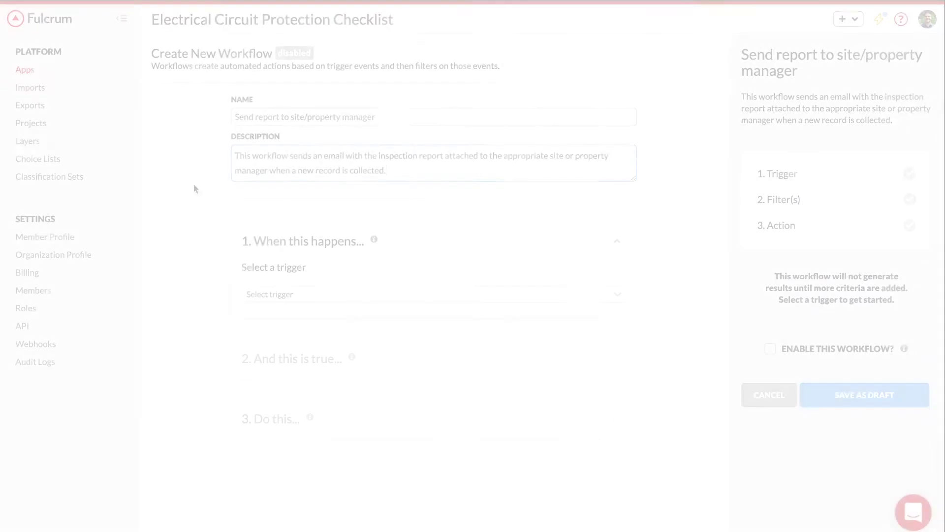
click(314, 297)
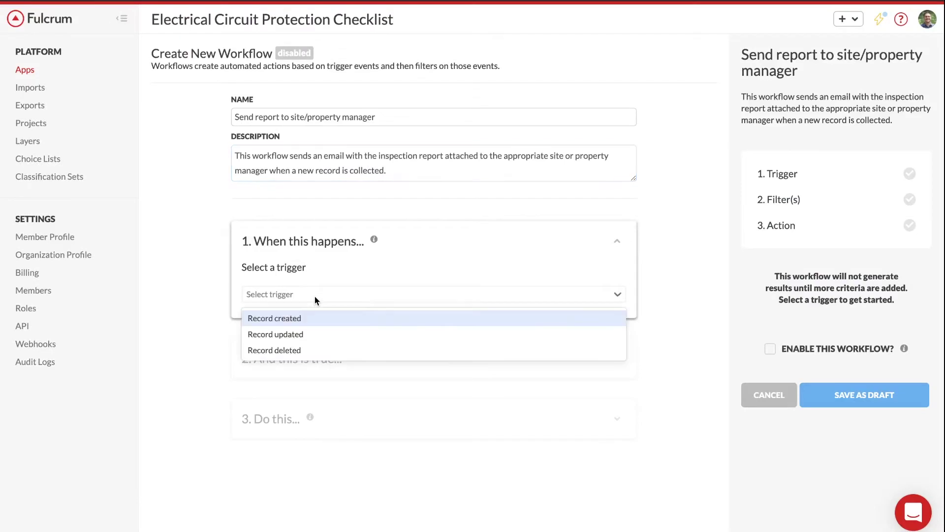
click(309, 320)
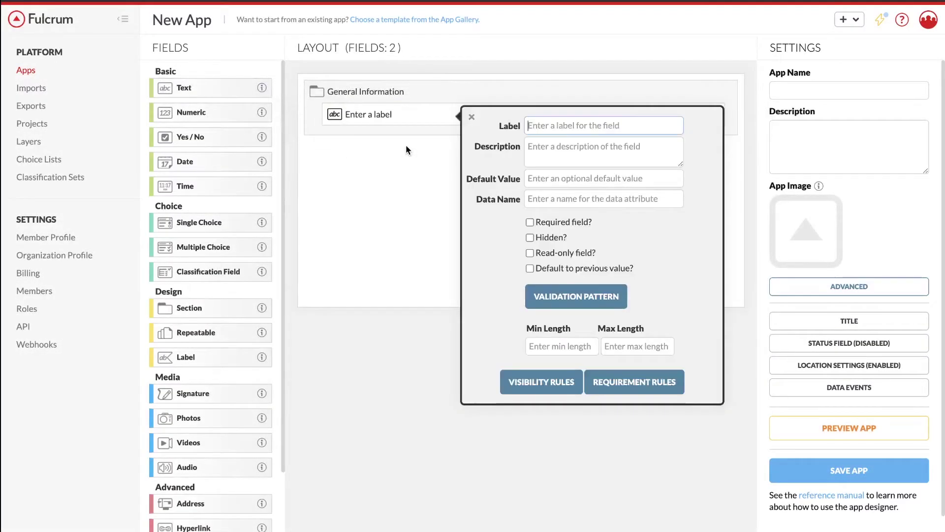
text(Name of pro)
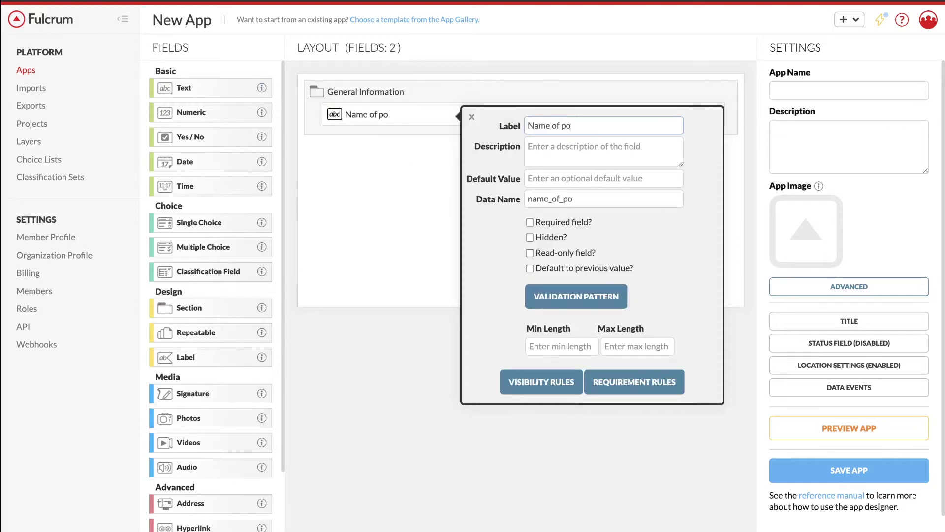
text(perty site manager)
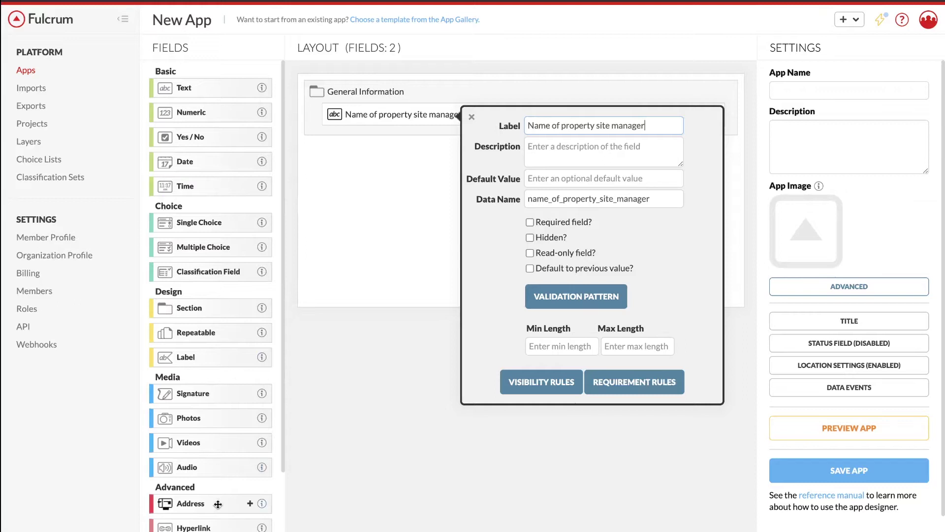
Add Location (address) and Contact Number (text) fields to General Information.
mouse_move(166, 503)
mouse_down()
mouse_move(362, 127)
mouse_move(386, 127)
mouse_up()
key(BackSpace)
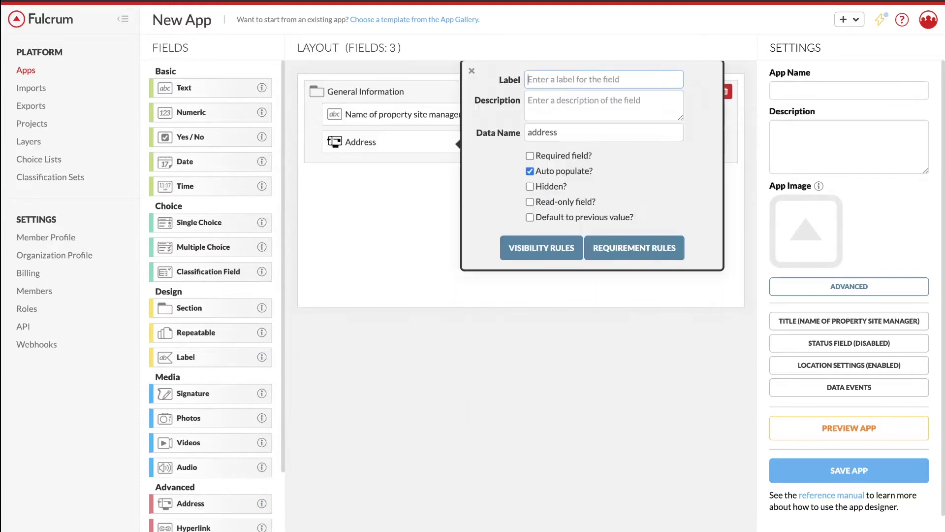
text(Location)
mouse_move(165, 88)
mouse_down()
mouse_move(359, 145)
mouse_move(359, 169)
mouse_up()
text(Contact Number)
click(375, 296)
Add an OEM section with a Pass/Fail Yes/No question about machines and electrical panels.
drag(214, 316, 362, 285)
text(Original Equipment)
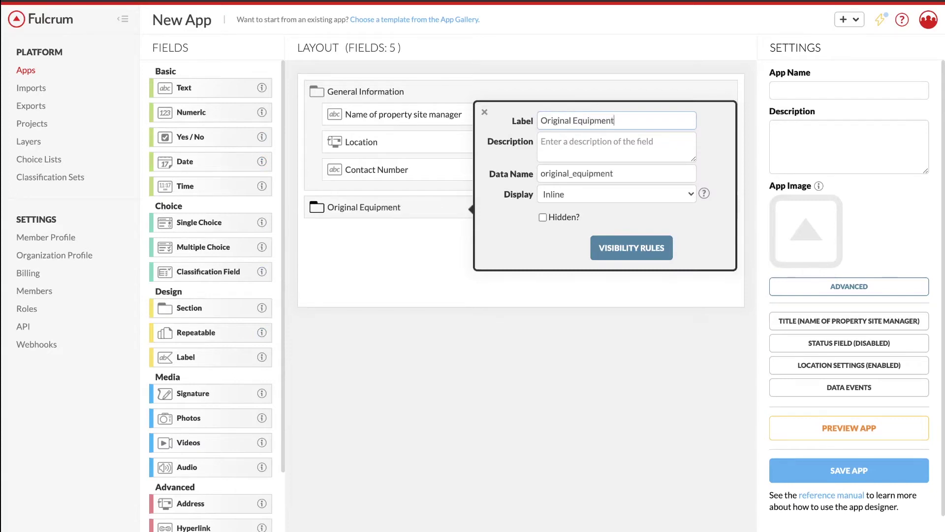
text( Manufacturers ()
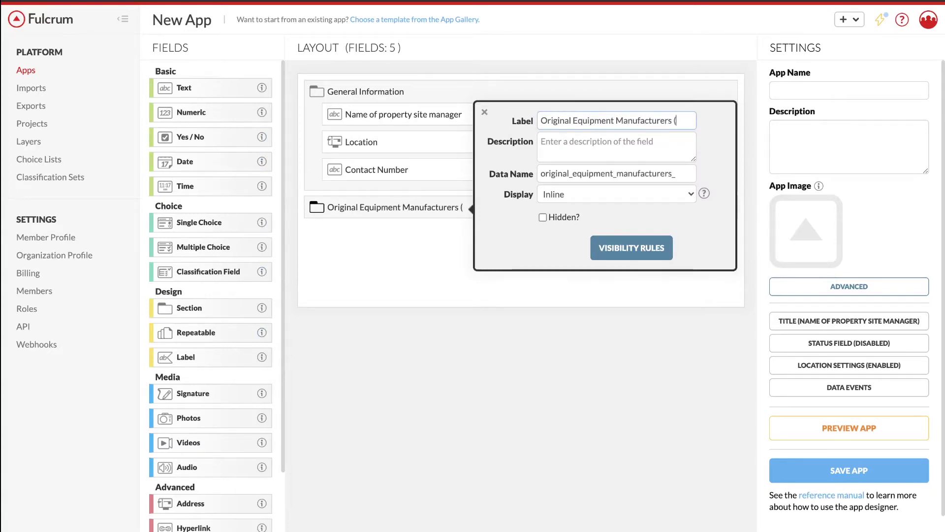
text(OEM))
mouse_move(190, 137)
mouse_down()
mouse_move(370, 205)
mouse_move(521, 217)
mouse_up()
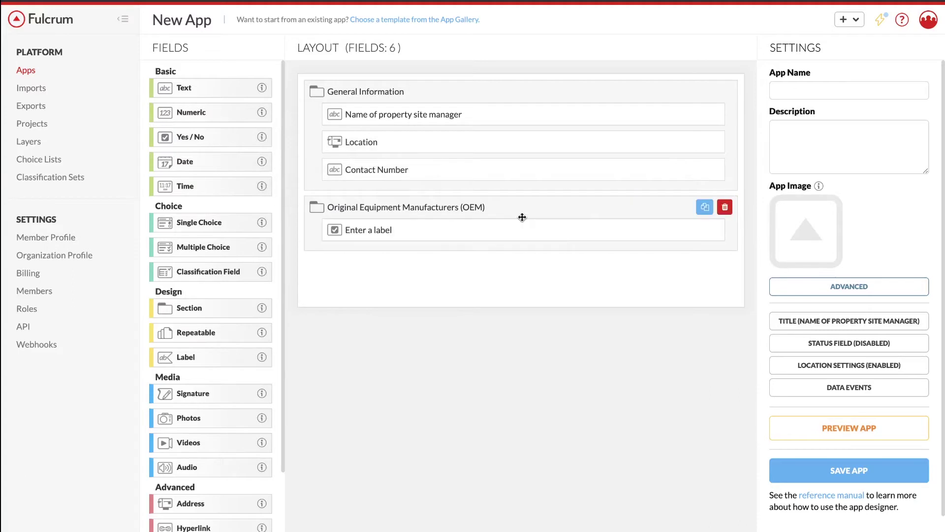
key(ctrl+v)
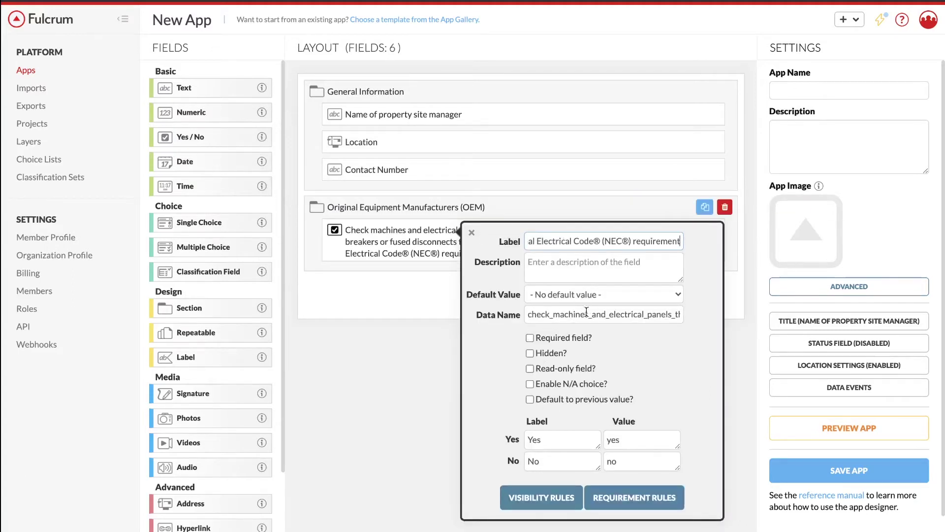
double_click(644, 440)
text(Pass)
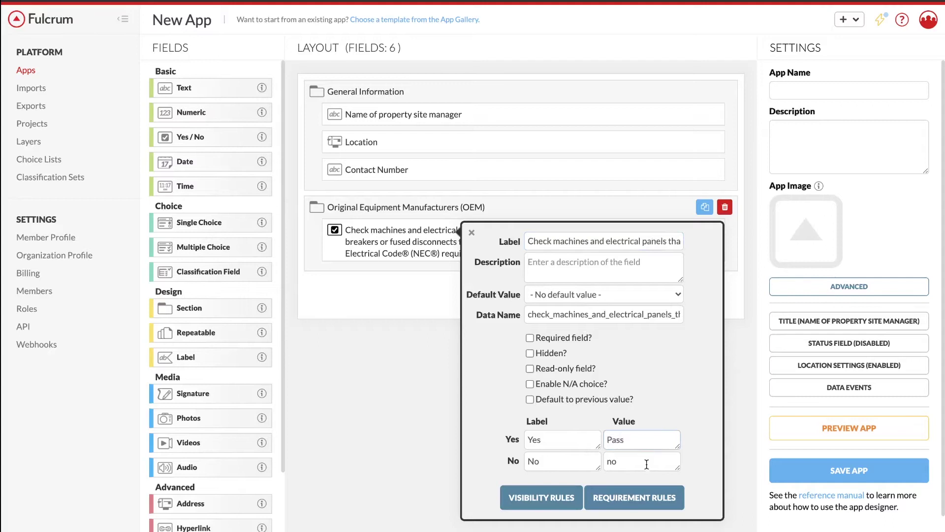
double_click(646, 464)
text(Pa)
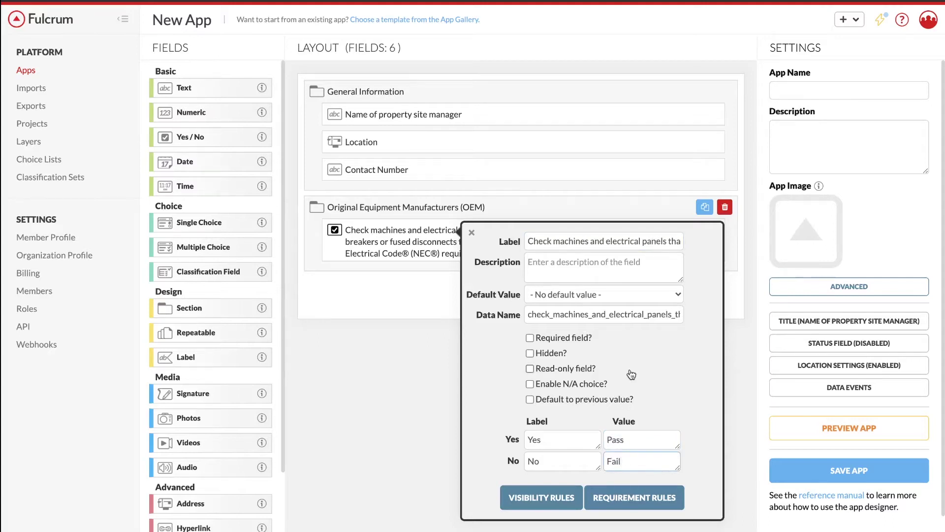
click(417, 358)
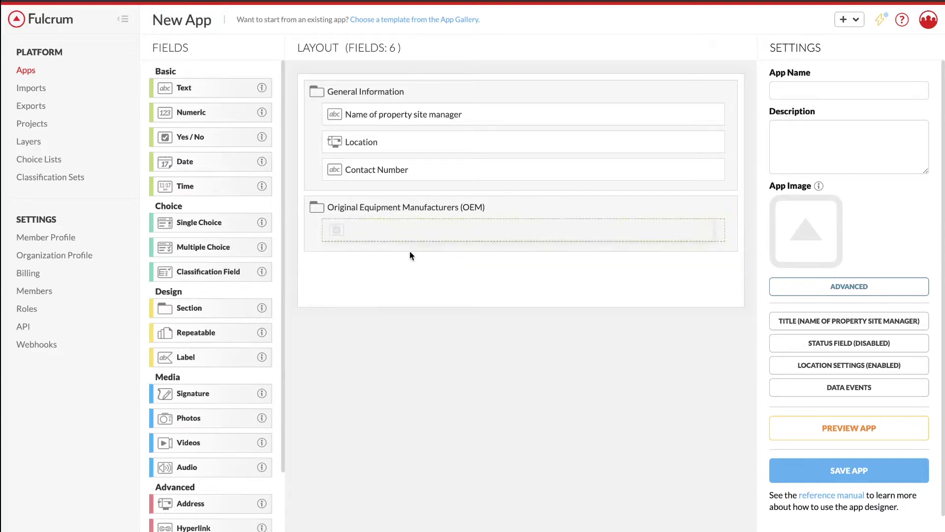
Mark the OEM question as a required field.
click(410, 251)
click(626, 505)
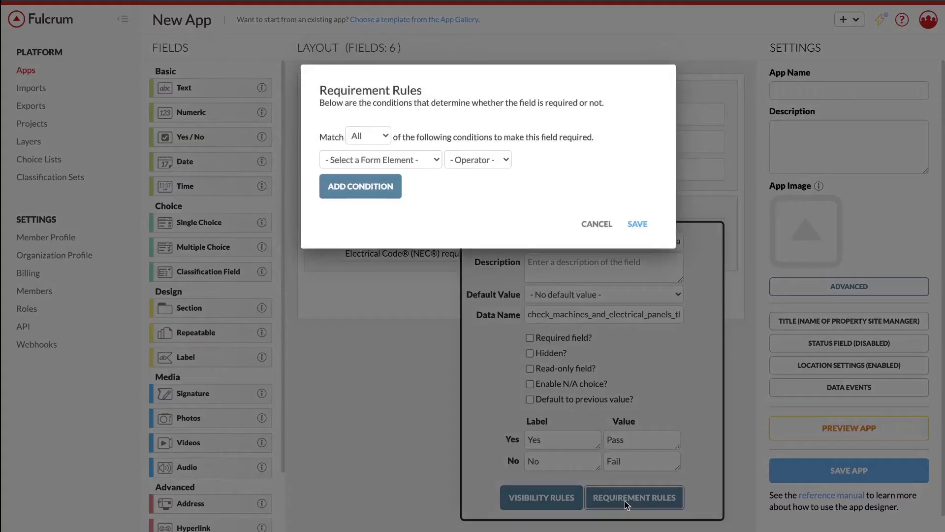
click(637, 224)
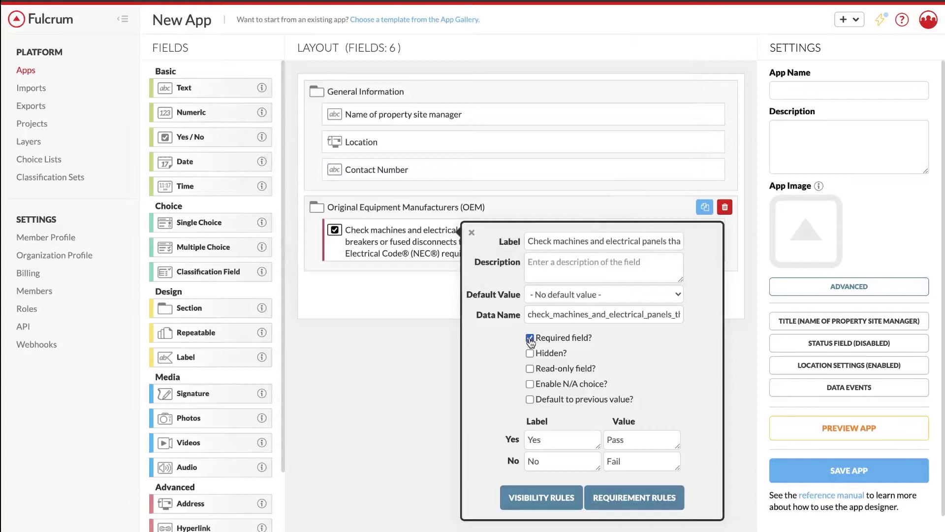
click(389, 383)
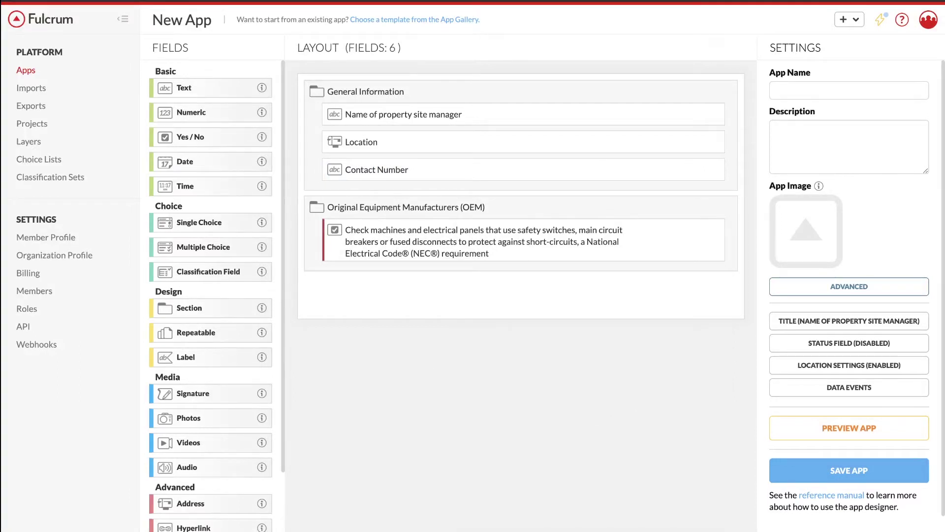
text(What type of PCB protection is used?)
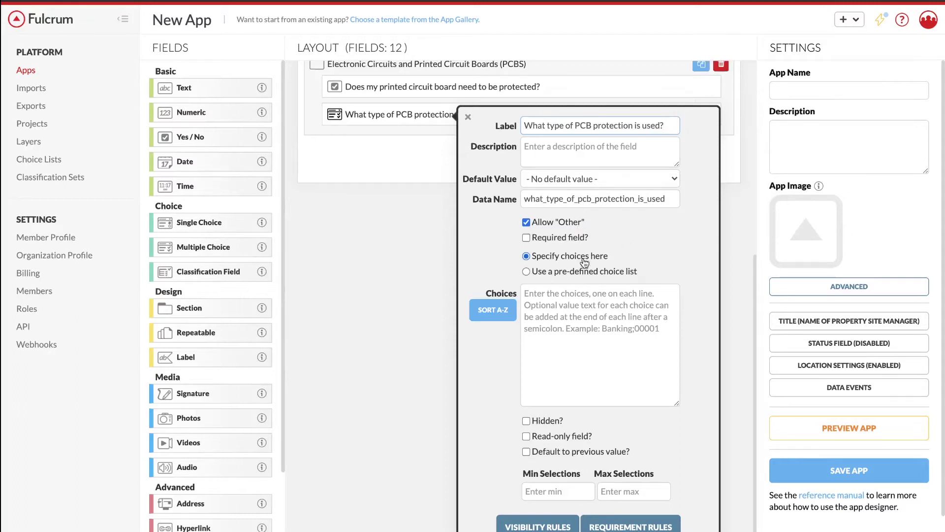
Fix the PCB protection choices and show them only when circuit board protection equals Yes.
click(583, 324)
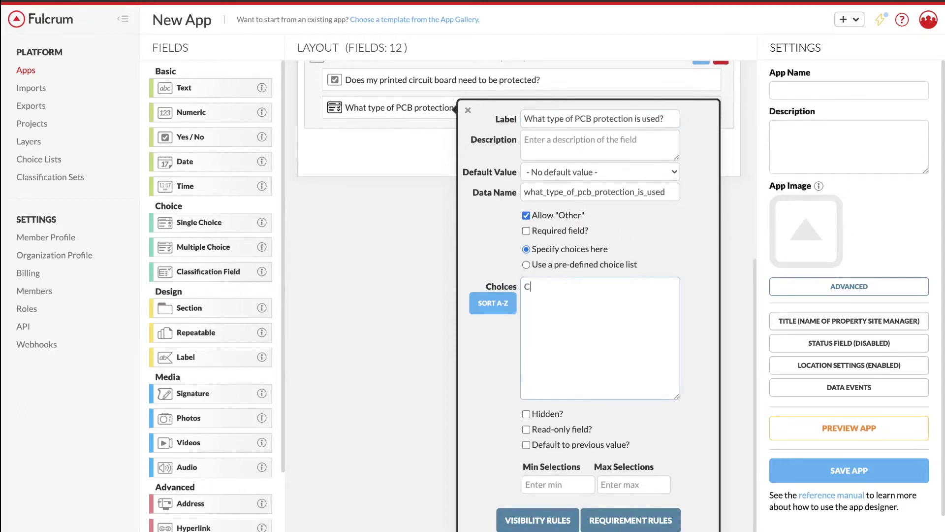
text(Conformal coating, Glob top, Pottin/)
text(encaptulation)
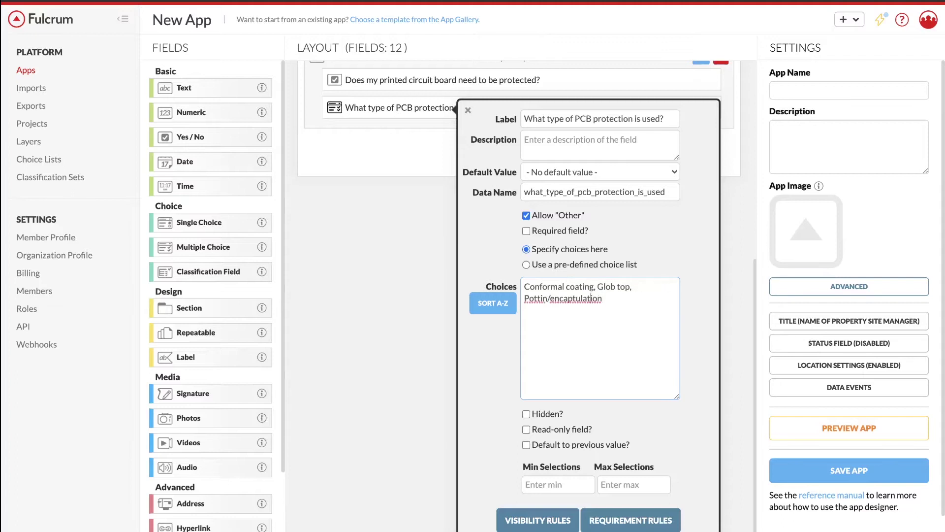
double_click(573, 298)
text(encapsulation)
text(Othe)
text(g)
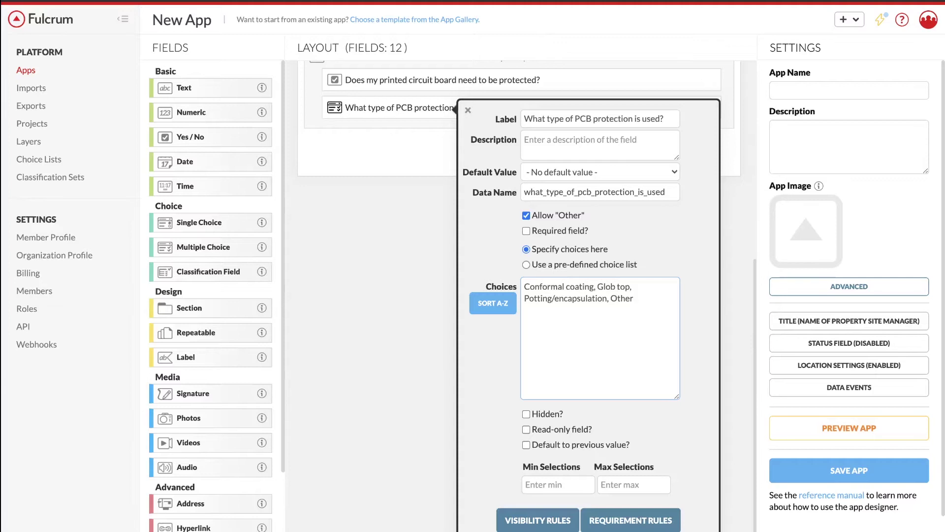
click(544, 520)
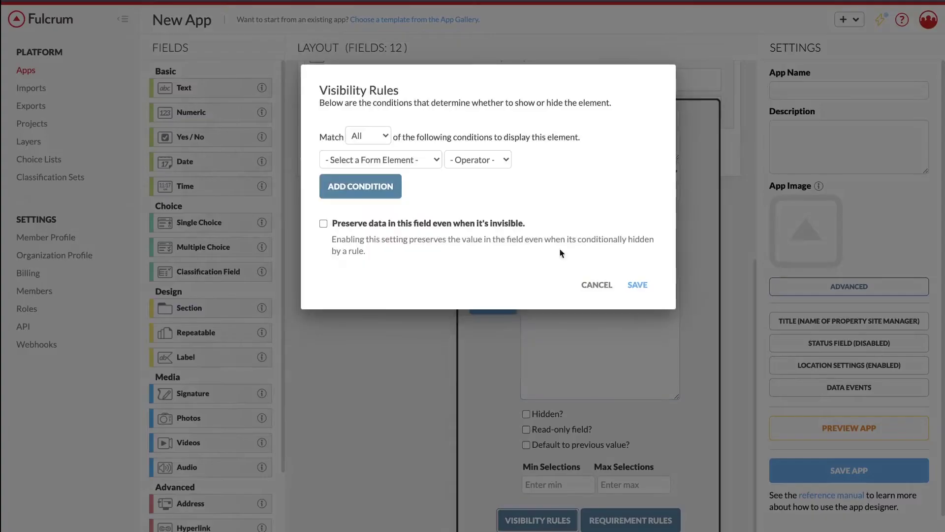
click(415, 160)
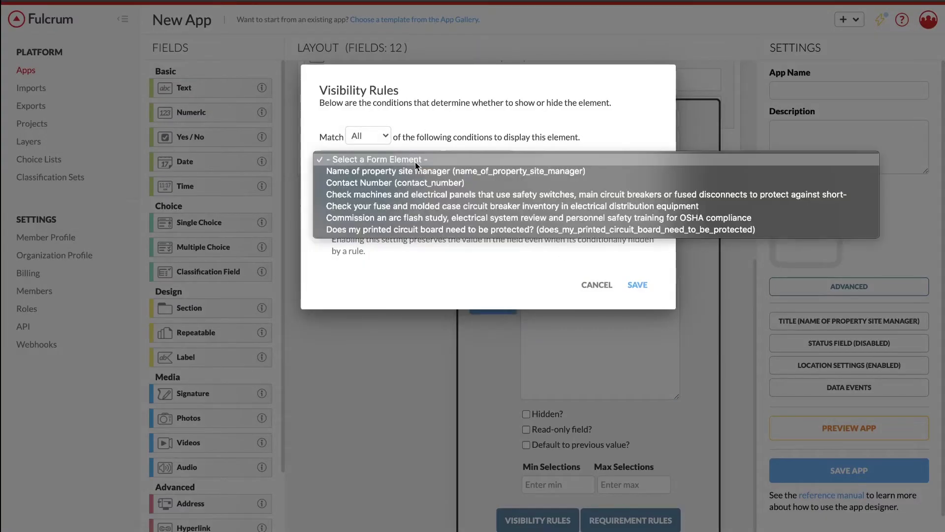
click(418, 230)
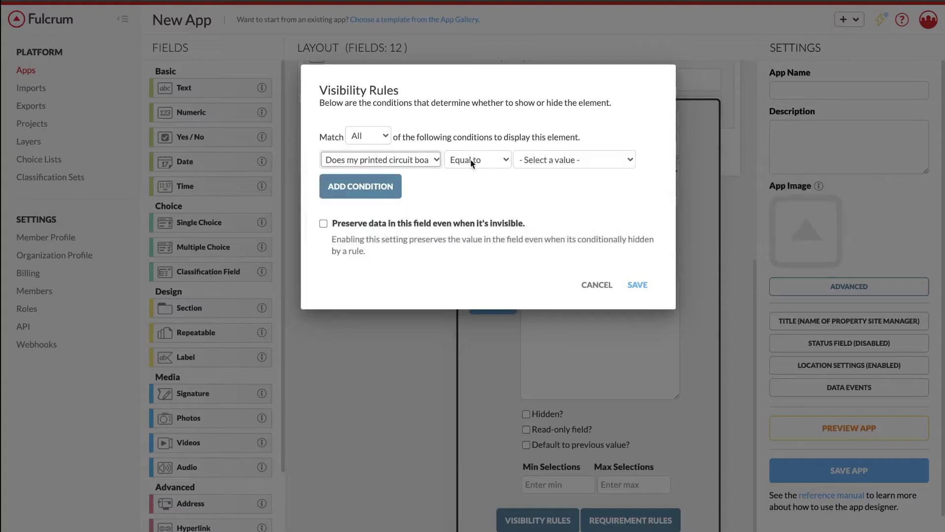
click(486, 161)
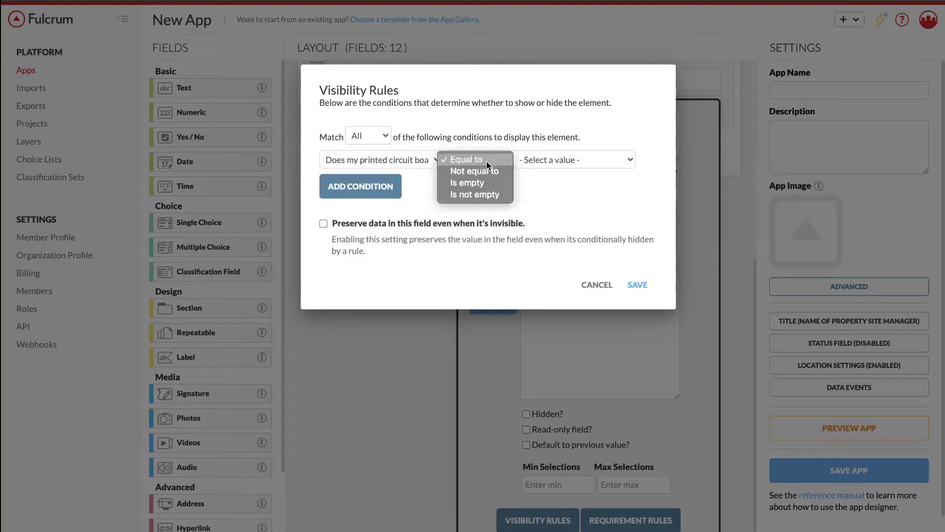
click(487, 162)
click(542, 162)
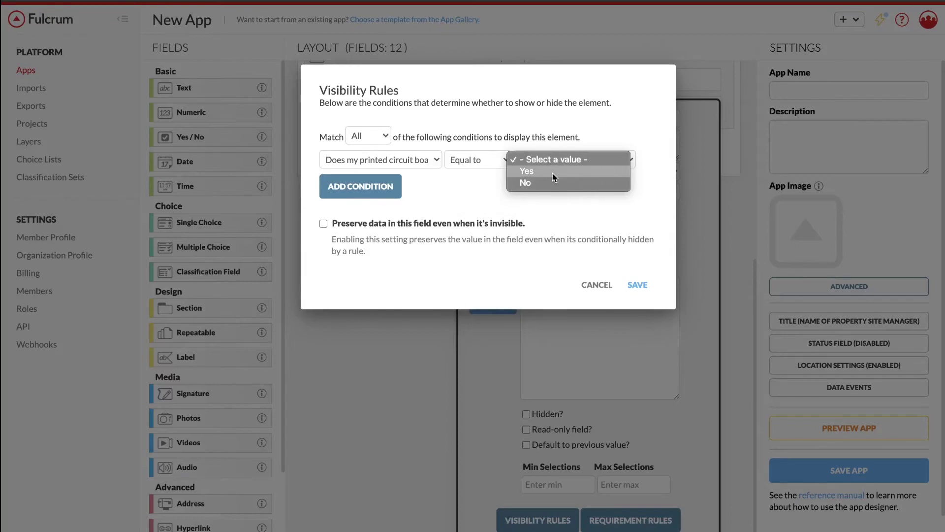
click(543, 172)
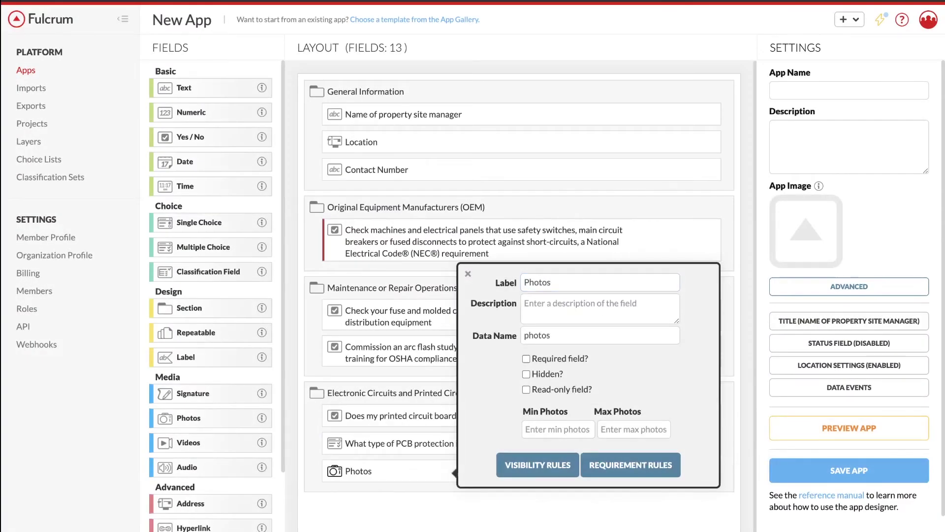
Rename the photo field 'Photo of printed circuit board' and add an inspector name text field.
double_click(584, 280)
text(Photo of printed circuit board)
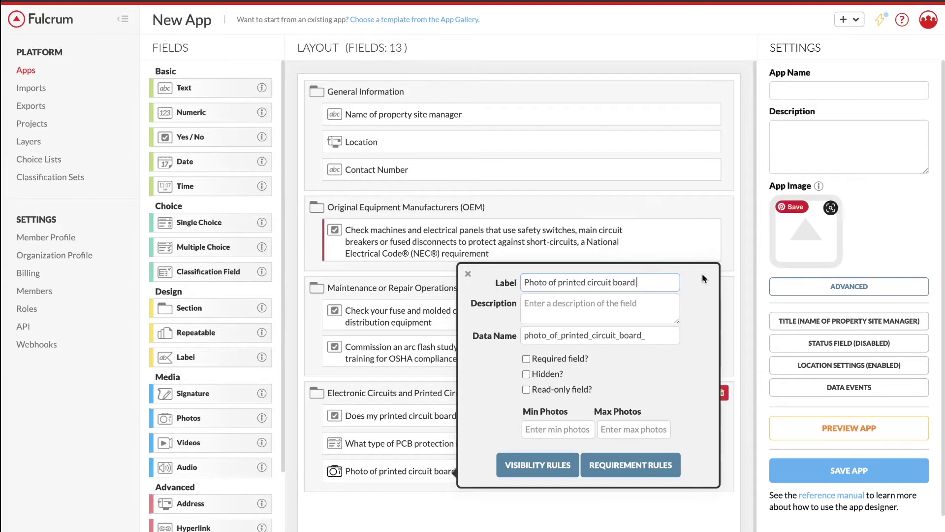
drag(375, 526, 377, 517)
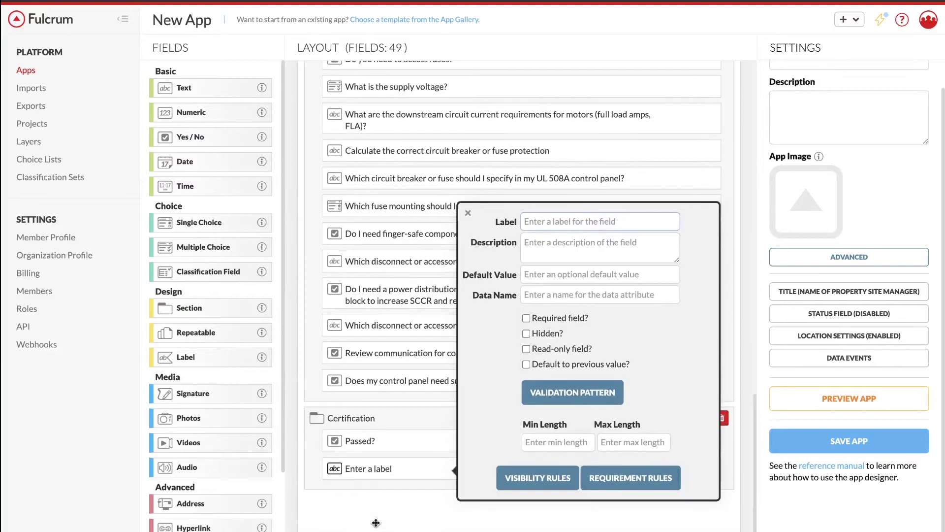
text(Name of circuit inspector)
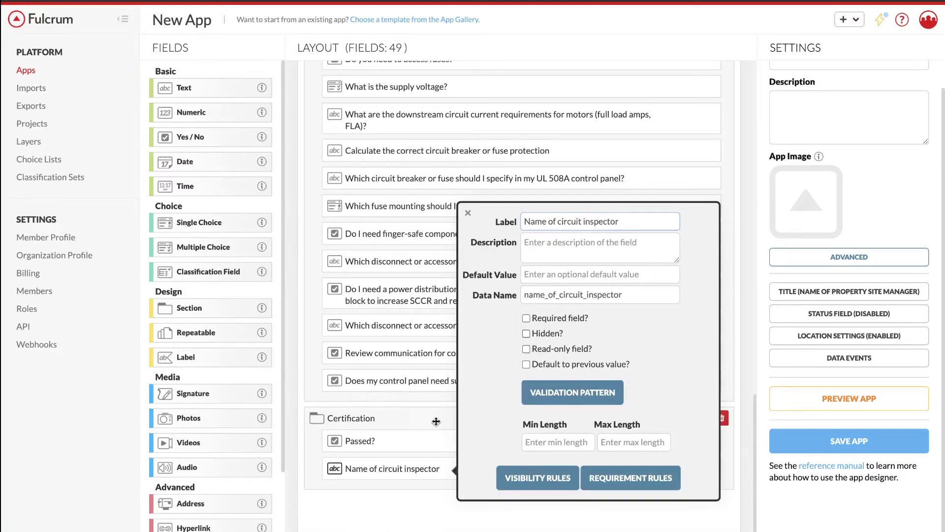
click(405, 509)
scroll(217, 365, down, 1)
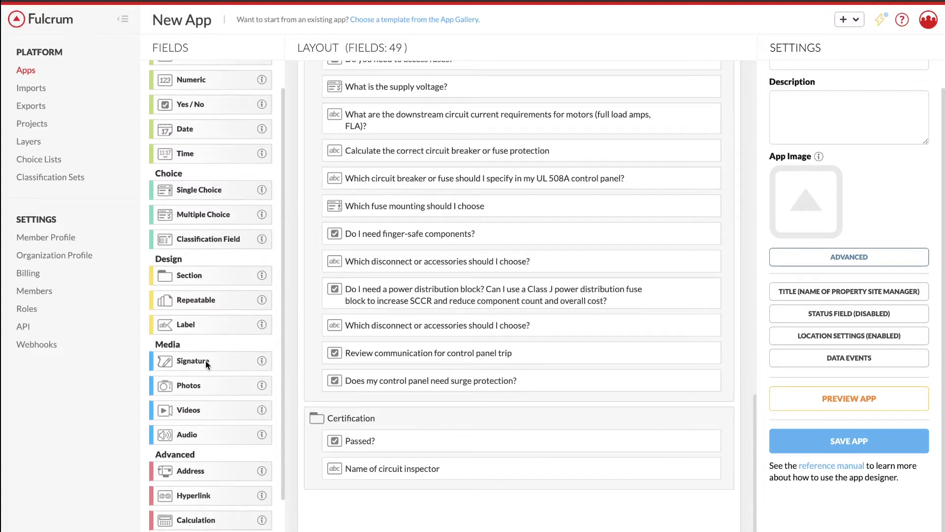
Add signature, date and time fields to Certification, then select Contact Number on the phone.
drag(205, 360, 378, 491)
click(468, 342)
mouse_move(185, 129)
mouse_down()
mouse_move(344, 435)
mouse_move(385, 484)
mouse_up()
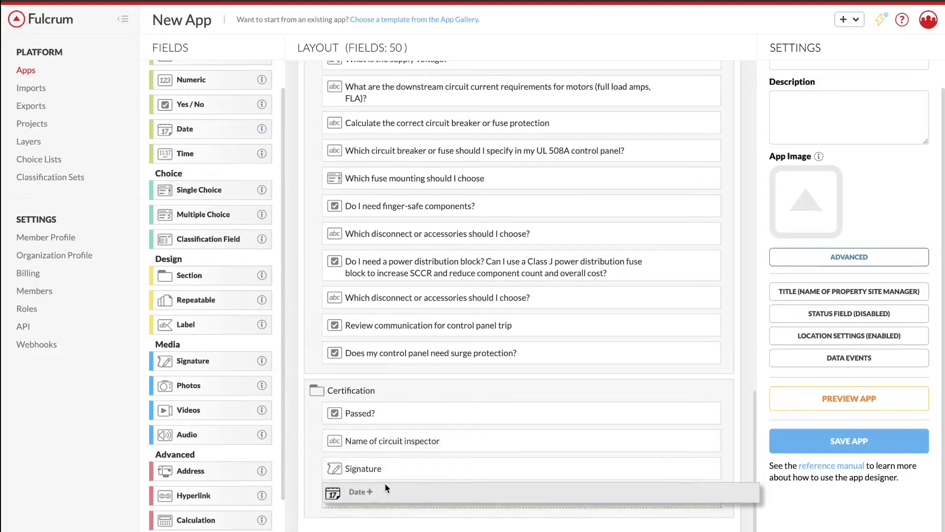
drag(185, 153, 355, 505)
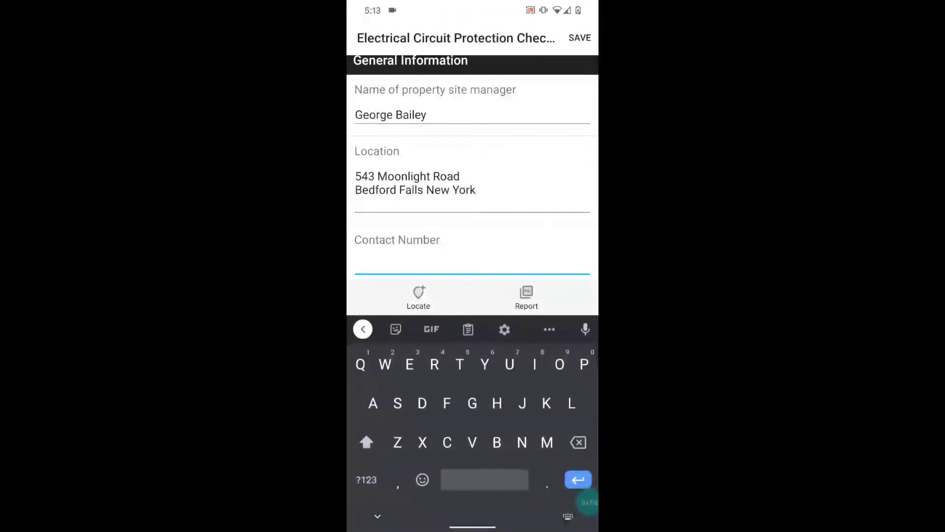
click(366, 479)
text(941)
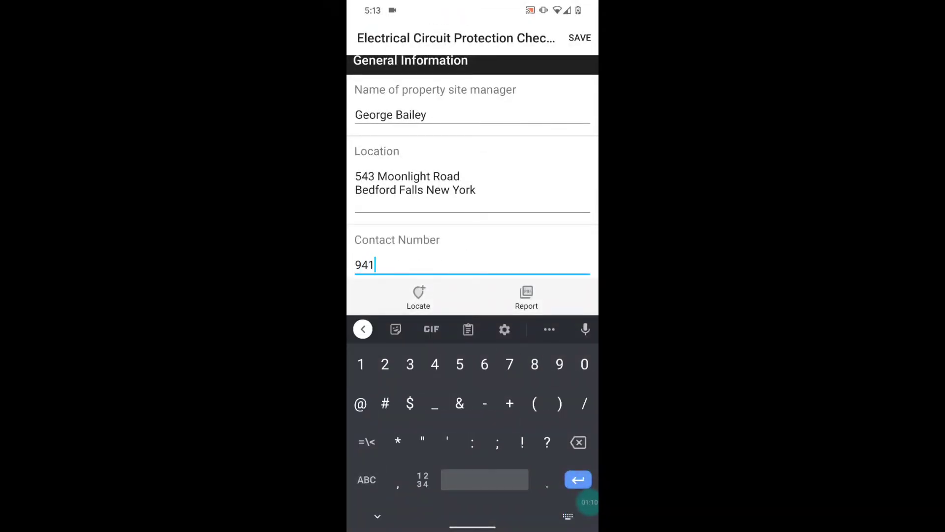
text(5553245)
Enter the contact number, answer Yes to the OEM check and No to fuse inventory.
key(Return)
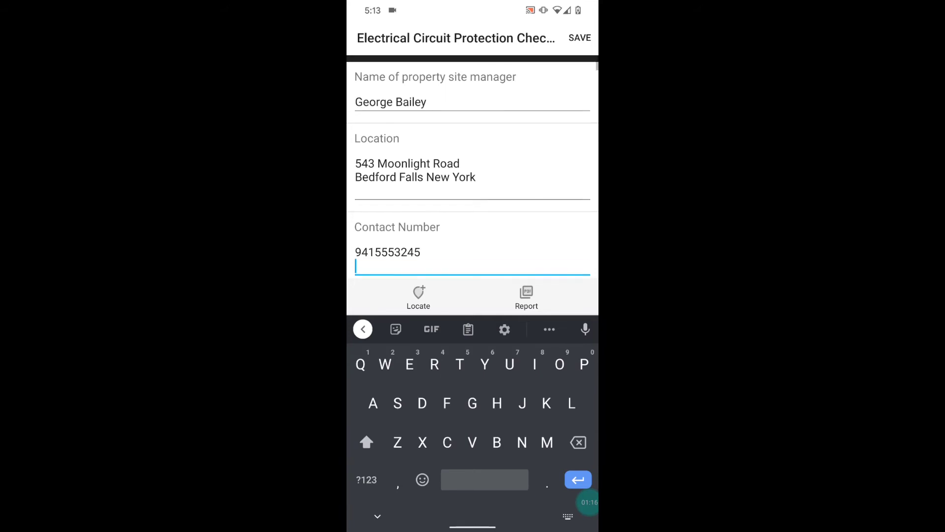
scroll(473, 171, down, 5)
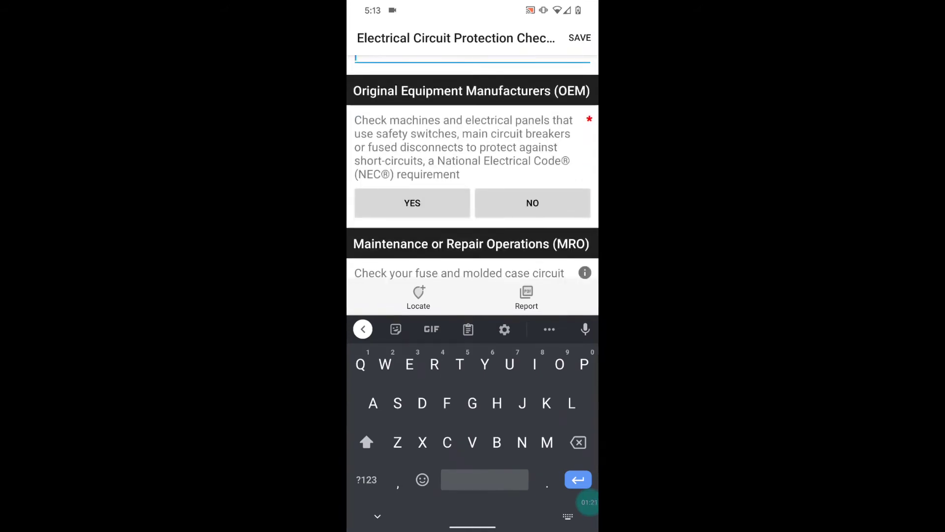
click(413, 202)
scroll(473, 222, down, 3)
scroll(473, 222, down, 1)
click(532, 201)
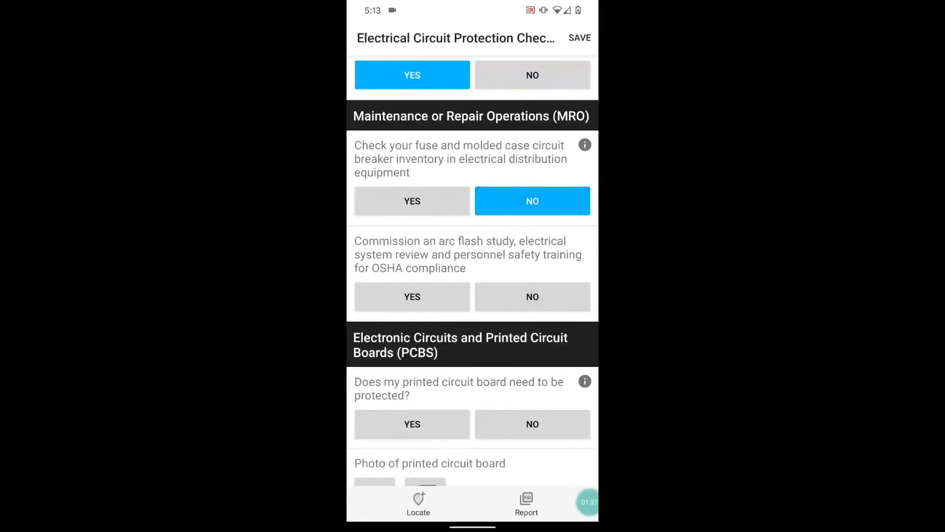
scroll(473, 295, down, 2)
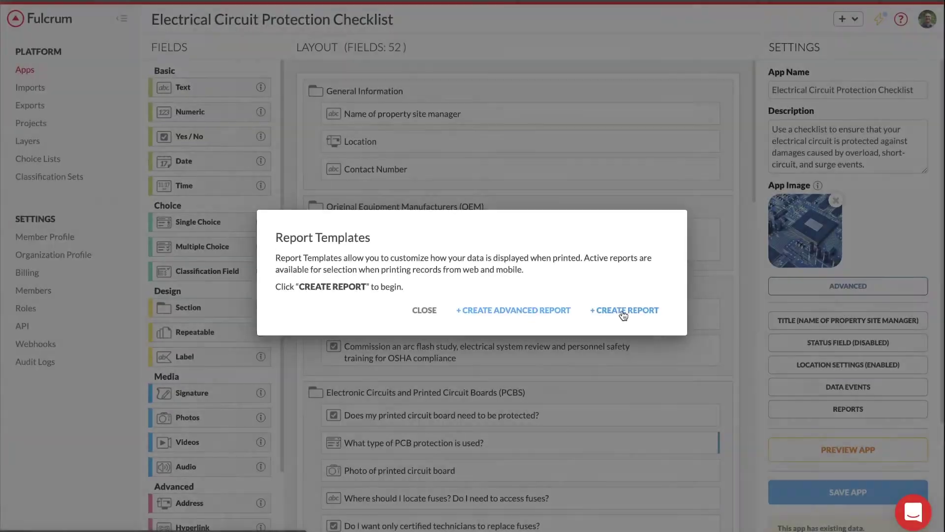
Create a new report template and name it 'Inspection Report'.
click(622, 310)
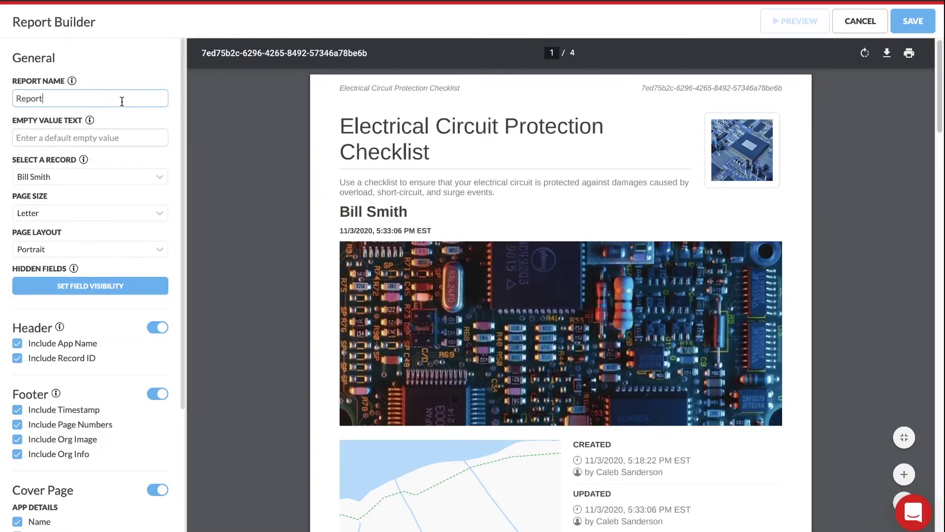
double_click(122, 101)
text(INsp)
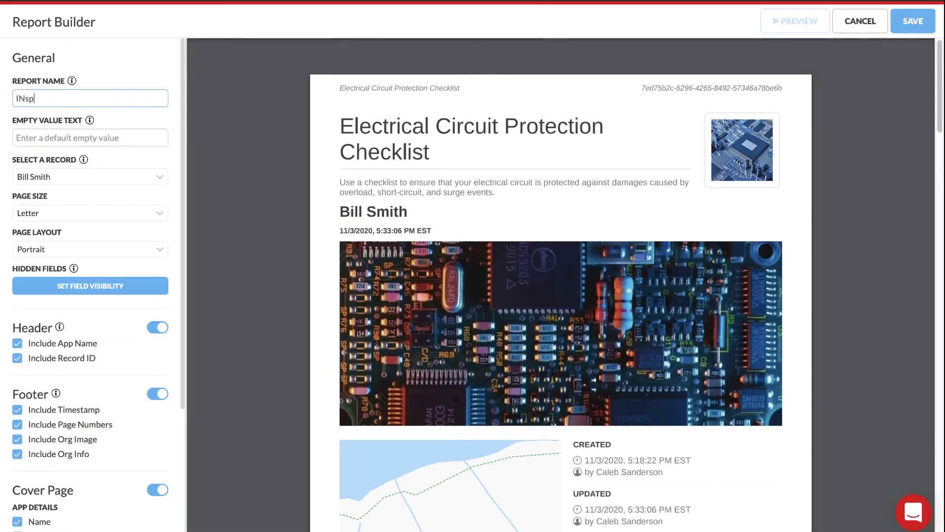
key(BackSpace)
key(BackSpace)
key(BackSpace)
text(spection Reporty)
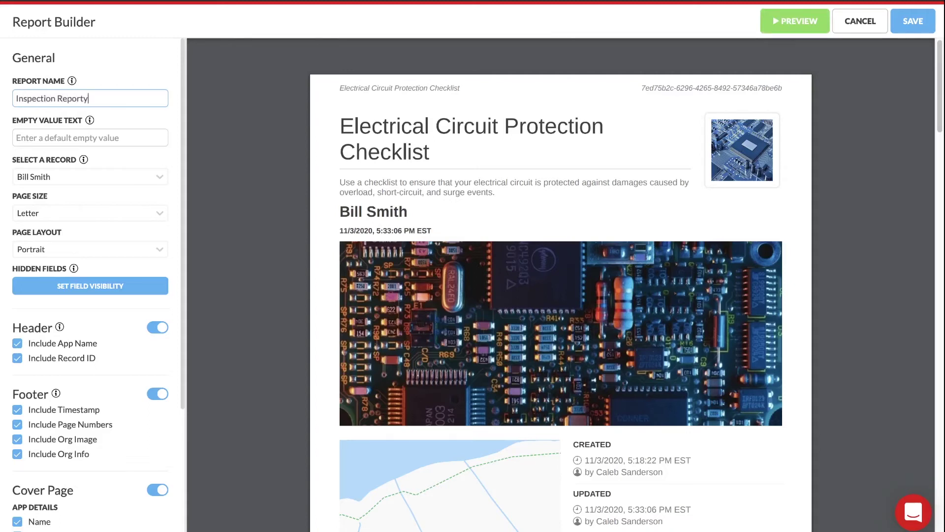
key(BackSpace)
key(Tab)
scroll(763, 316, down, 2)
scroll(763, 317, down, 2)
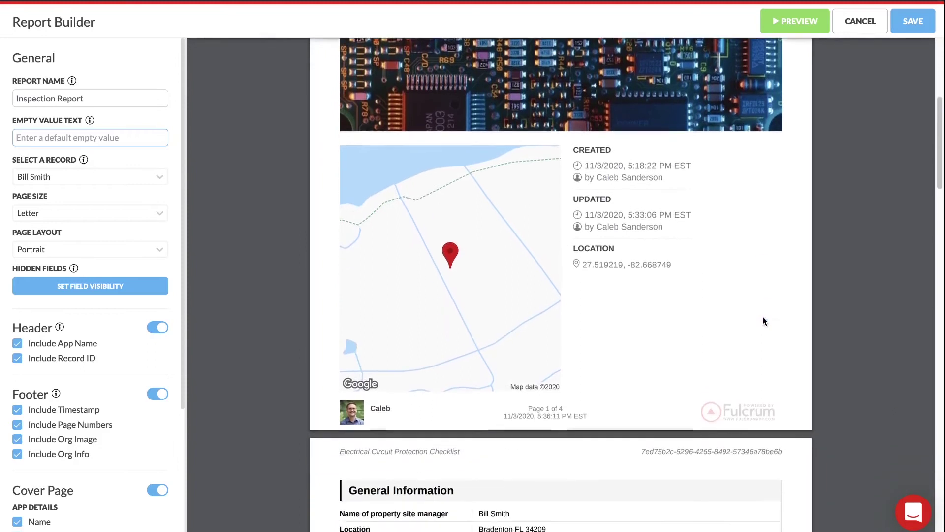
scroll(763, 316, down, 2)
scroll(763, 317, down, 2)
scroll(763, 316, down, 3)
scroll(763, 316, down, 1)
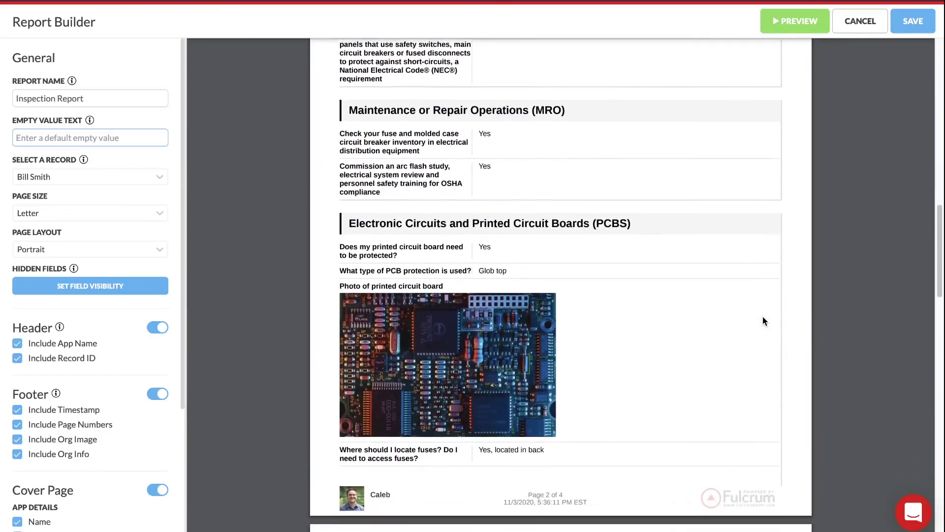
scroll(763, 316, down, 2)
scroll(763, 316, down, 2)
scroll(764, 320, down, 2)
scroll(764, 320, down, 2)
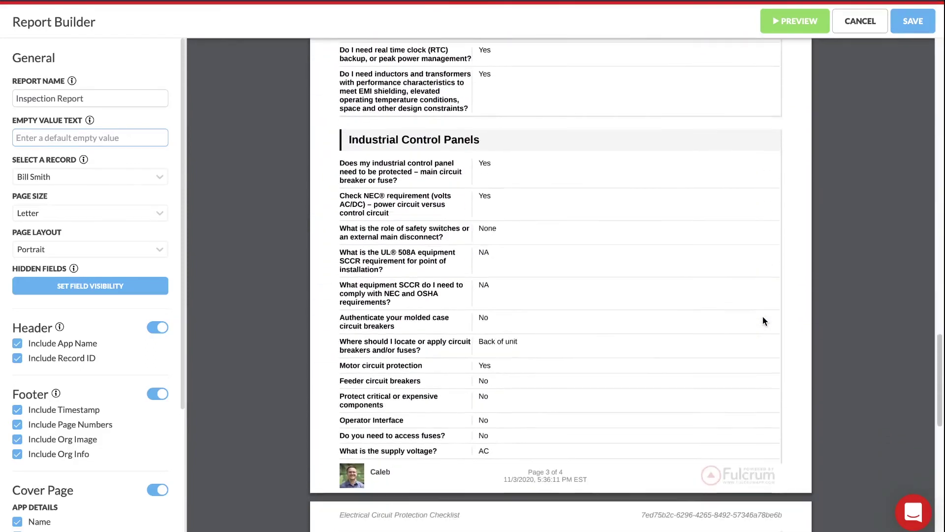
scroll(764, 319, down, 3)
scroll(764, 320, down, 2)
scroll(763, 320, down, 3)
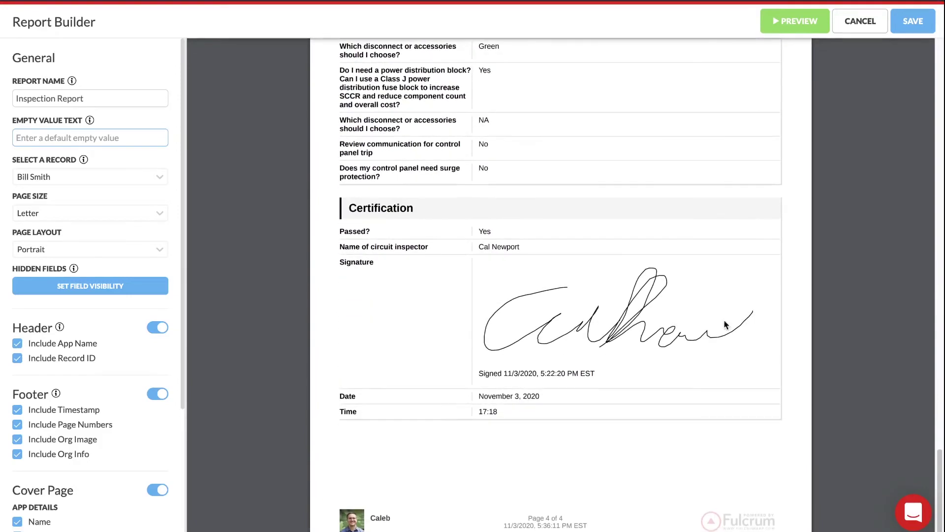
Turn off the Cover Page so the Inspection Report has three pages.
click(157, 490)
scroll(711, 253, up, 1)
scroll(711, 254, up, 4)
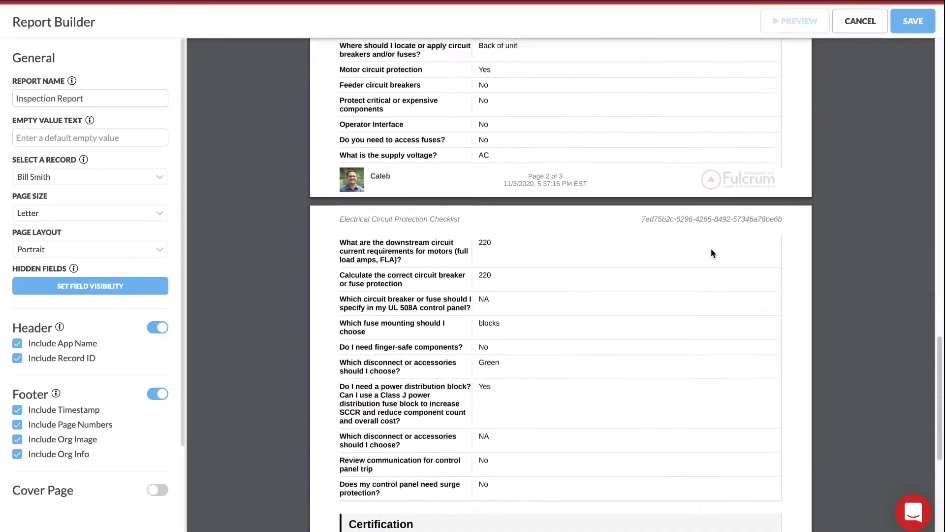
scroll(711, 254, up, 4)
scroll(712, 253, up, 4)
scroll(711, 253, up, 4)
scroll(712, 254, up, 3)
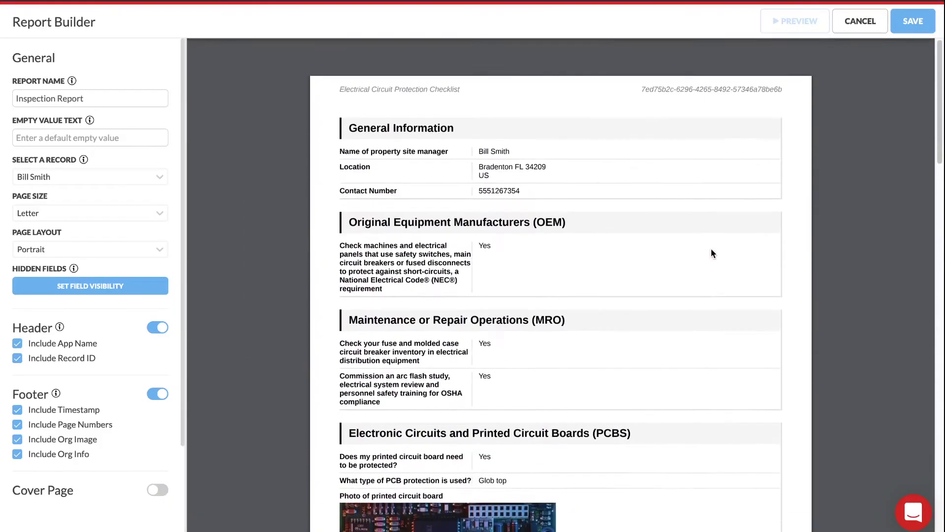
text(Send email to)
Name the workflow 'Send report to site/property manager' and write its description.
key(BackSpace)
key(BackSpace)
key(BackSpace)
text(report to site/property manager)
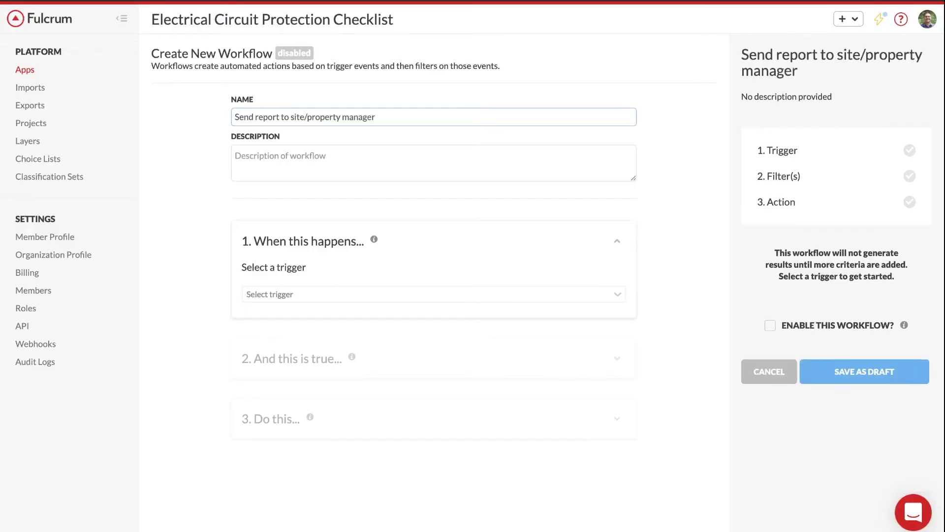
click(258, 157)
text(This workflow sends an email with)
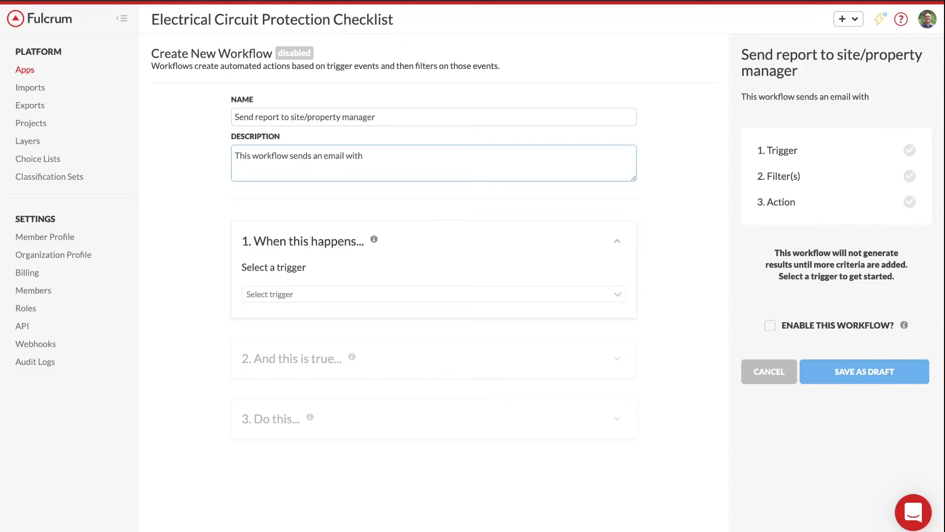
text( the inspection report attached to the appropriate site or property manager when a new record is colle)
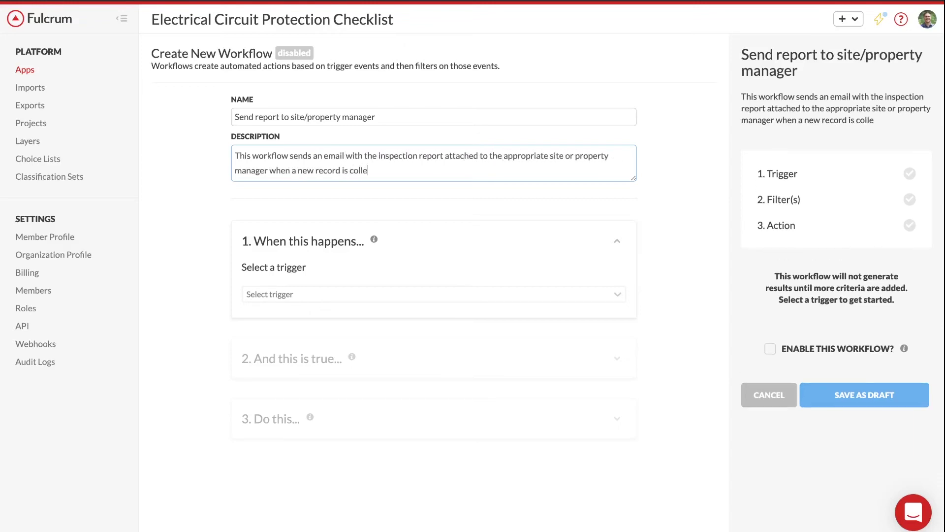
text(cted.)
Trigger the workflow on record creation with no filter, and choose Email as the action.
click(315, 296)
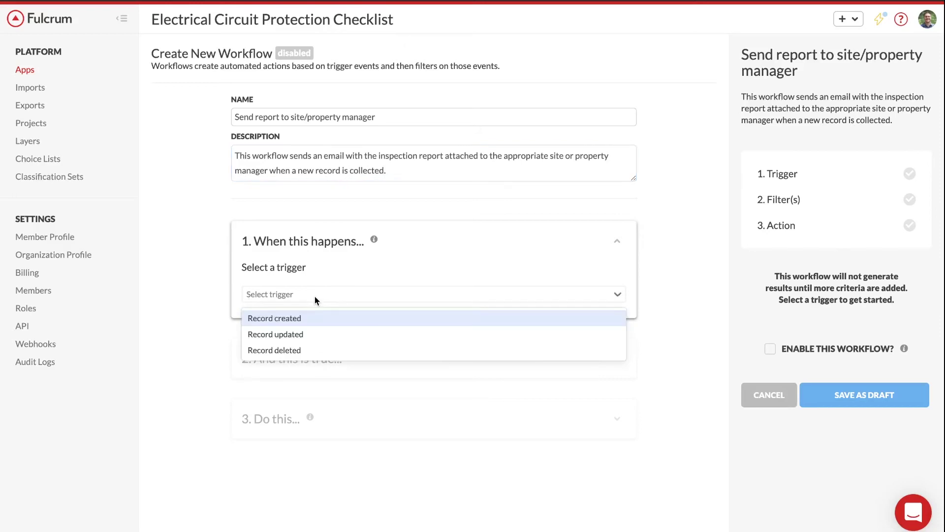
click(310, 320)
click(332, 399)
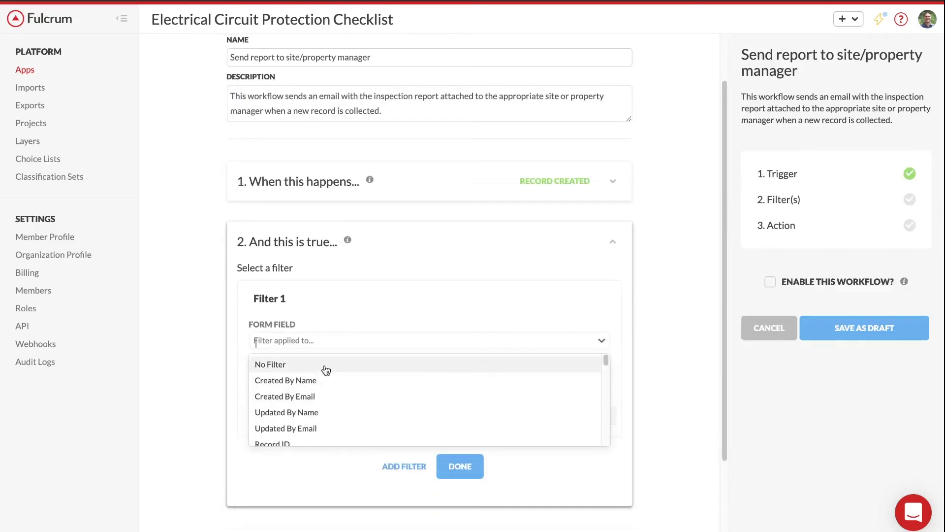
click(325, 363)
click(348, 409)
click(348, 433)
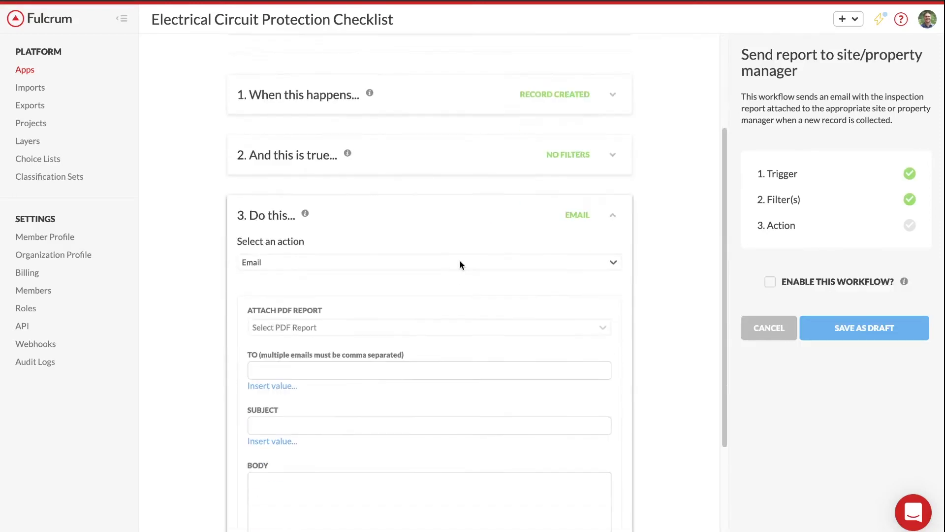
scroll(460, 263, down, 5)
click(359, 180)
click(322, 204)
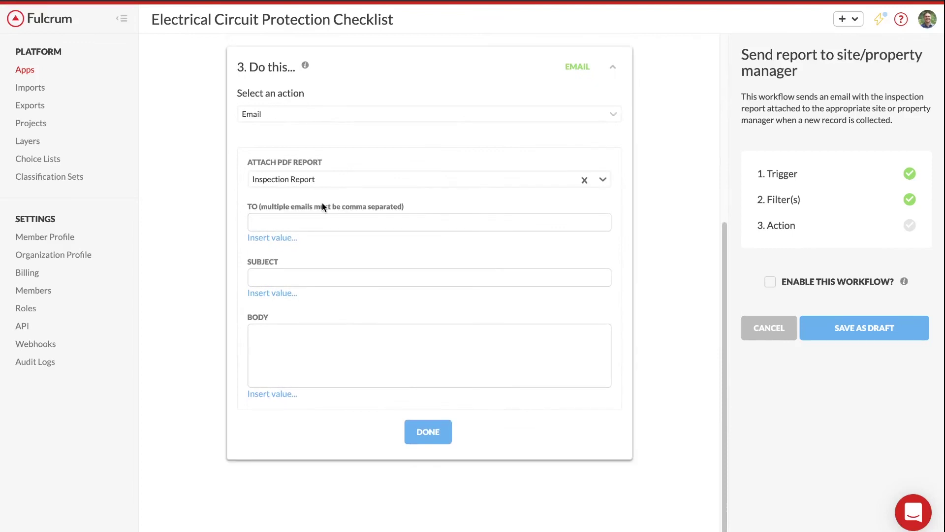
click(334, 220)
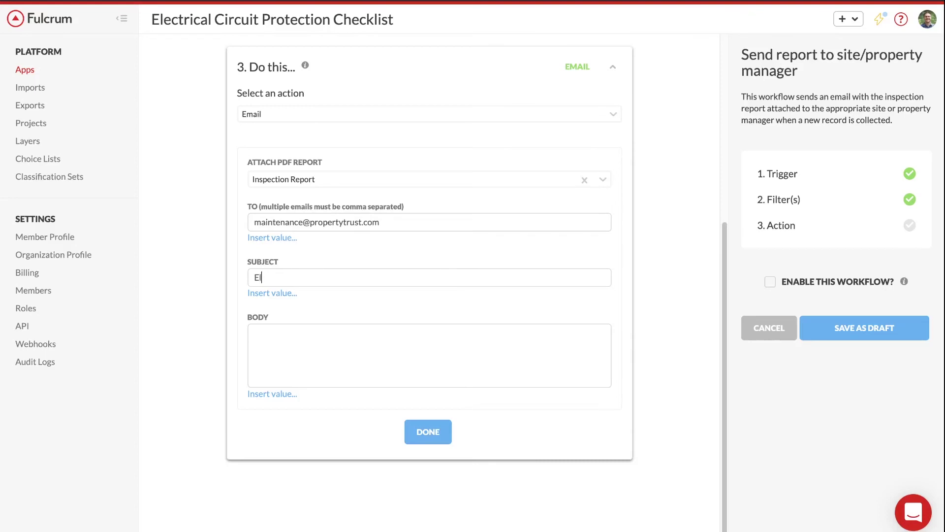
text(t Protec)
text(tion Checklist:)
click(266, 293)
scroll(303, 370, down, 5)
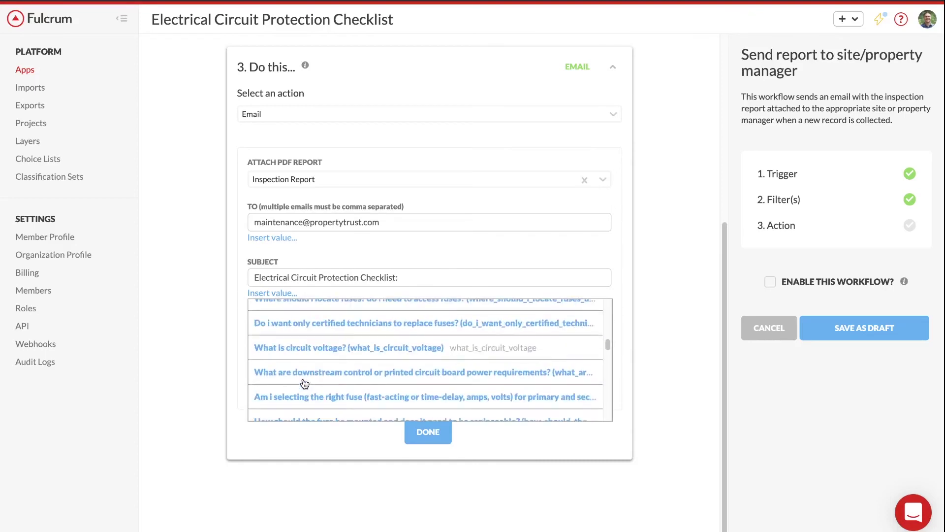
scroll(306, 381, down, 5)
scroll(288, 355, down, 5)
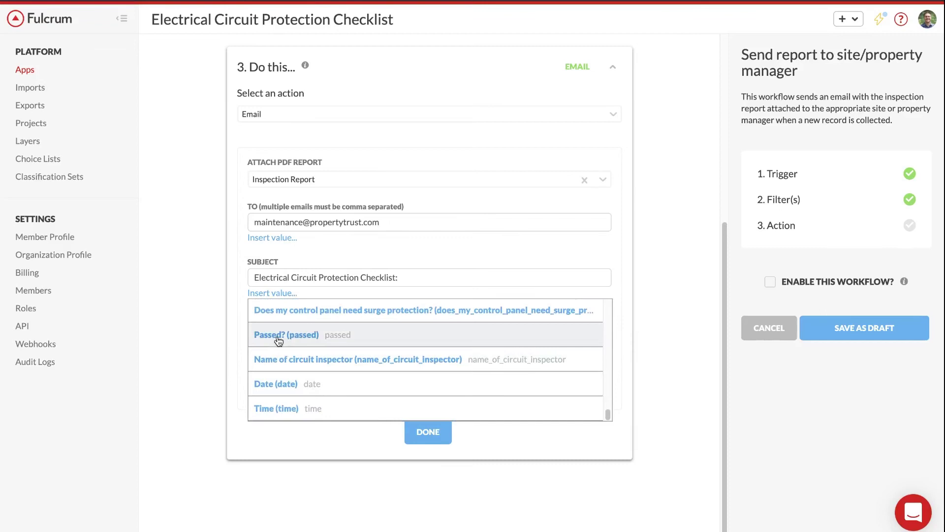
Add Passed? to the subject and insert Location and Created By Name into the body.
click(278, 337)
text(Please f)
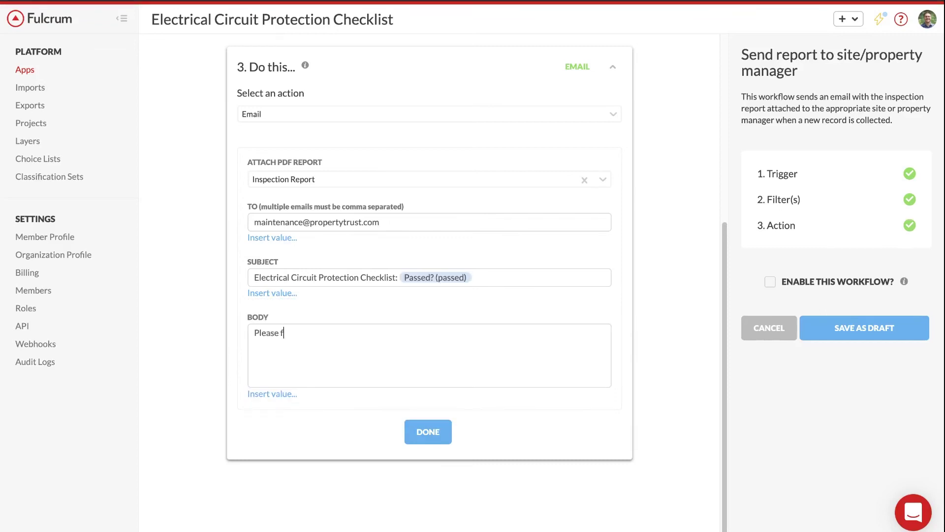
text(ind attached the inspection report for the E)
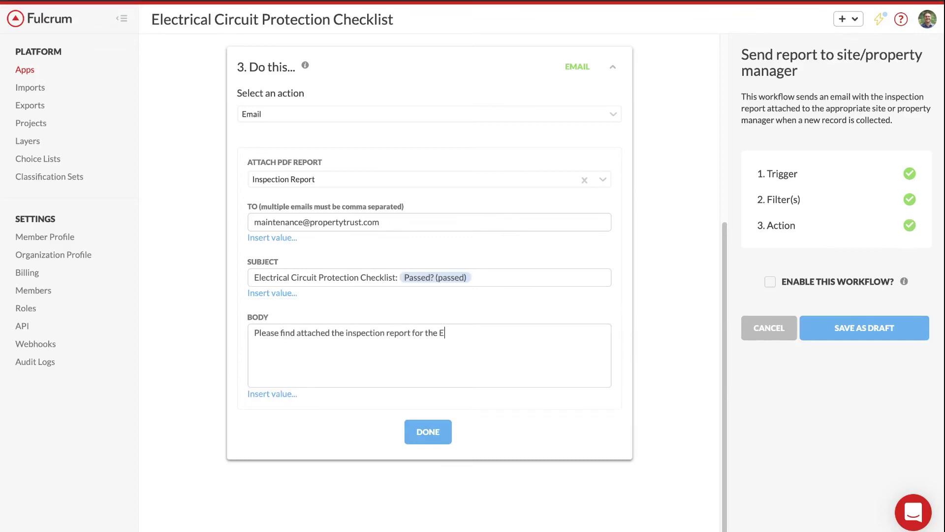
text(lectricl)
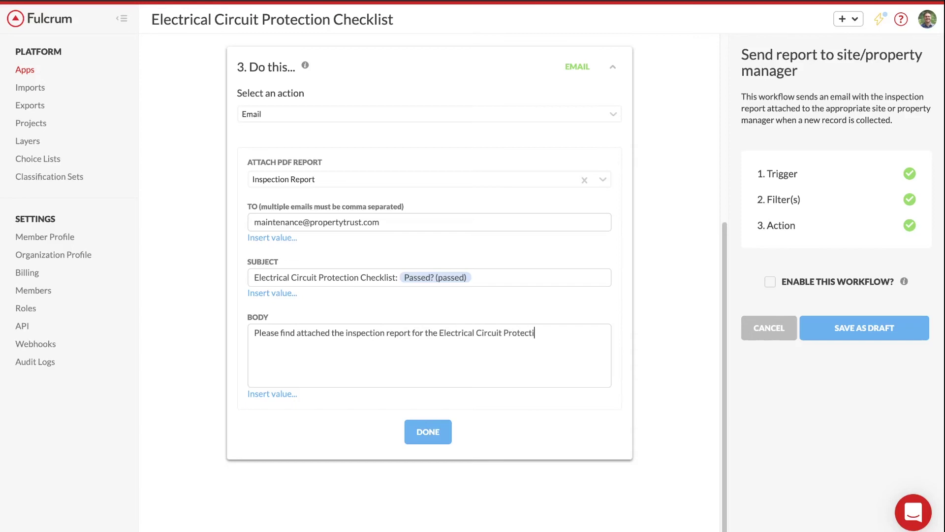
text(speac)
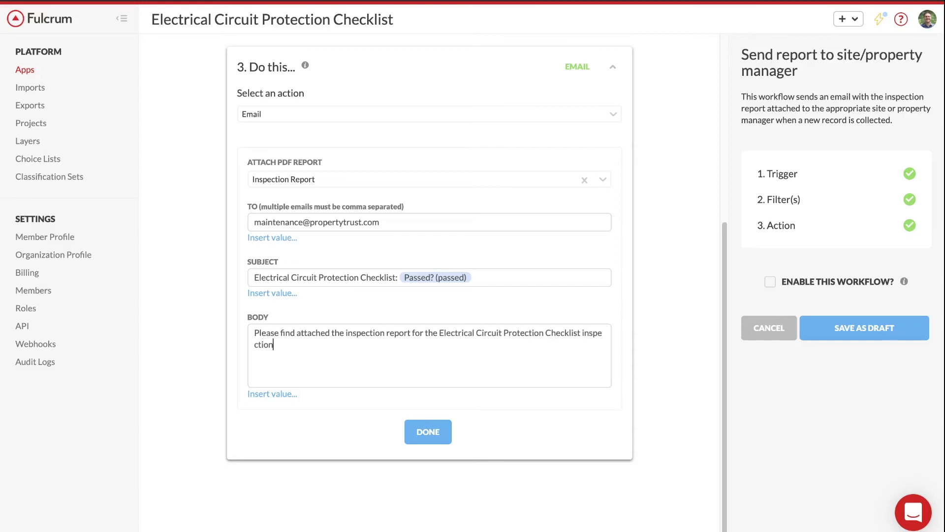
click(272, 393)
scroll(306, 412, down, 5)
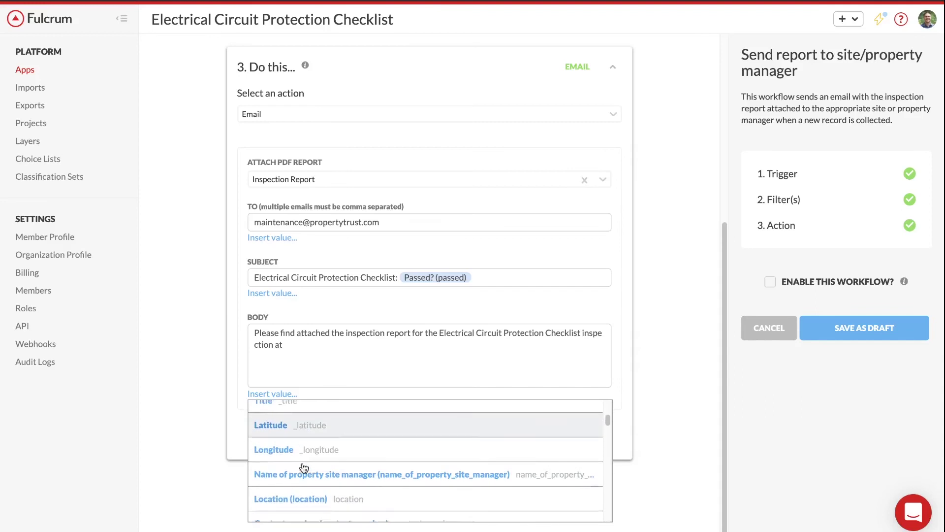
scroll(306, 412, down, 2)
click(306, 440)
text(Location (location) , conducted by)
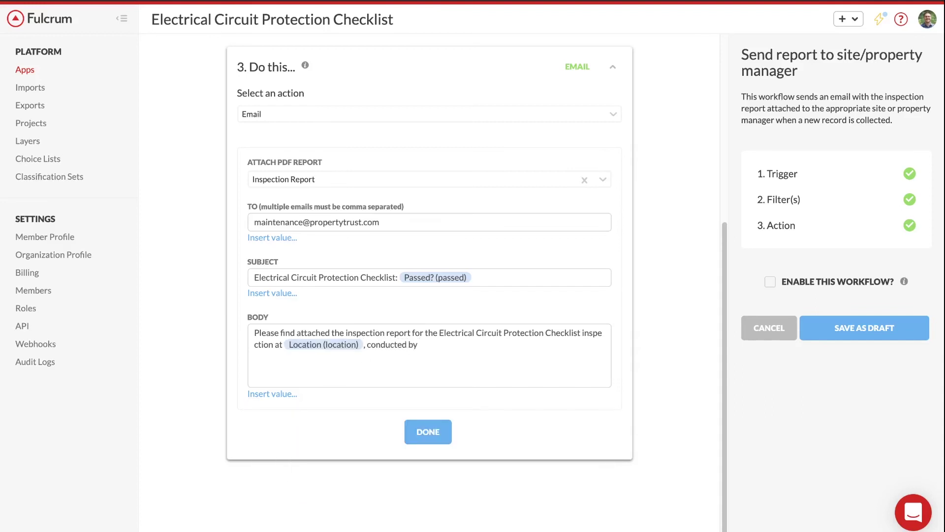
click(293, 395)
click(292, 439)
text(Created By Name at)
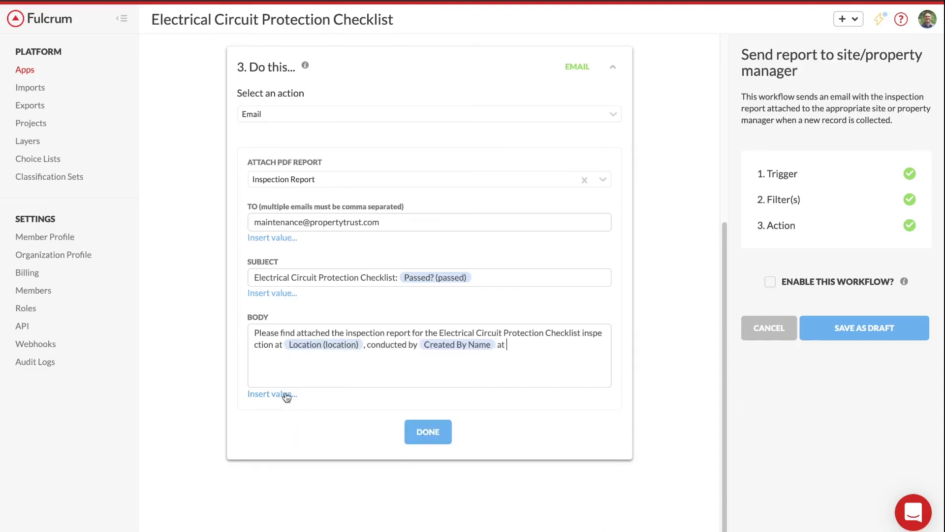
Insert Date, Time and Passed? values into the body and finish the email action.
click(287, 395)
text(date)
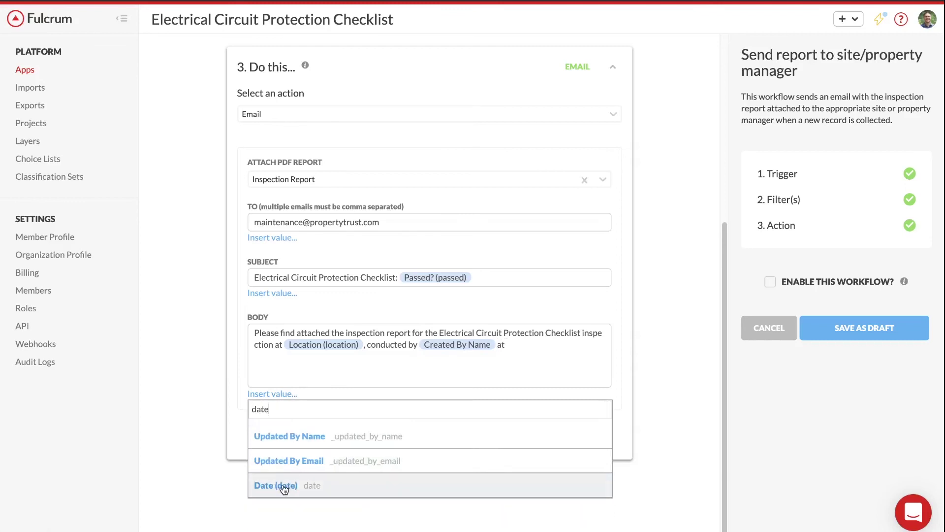
click(273, 483)
text(and)
click(282, 395)
text(time)
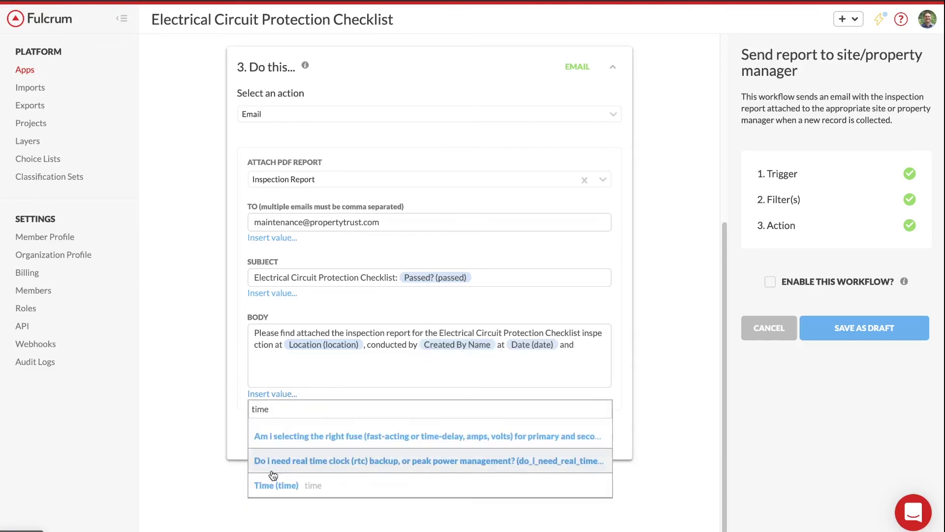
click(275, 485)
text(was a)
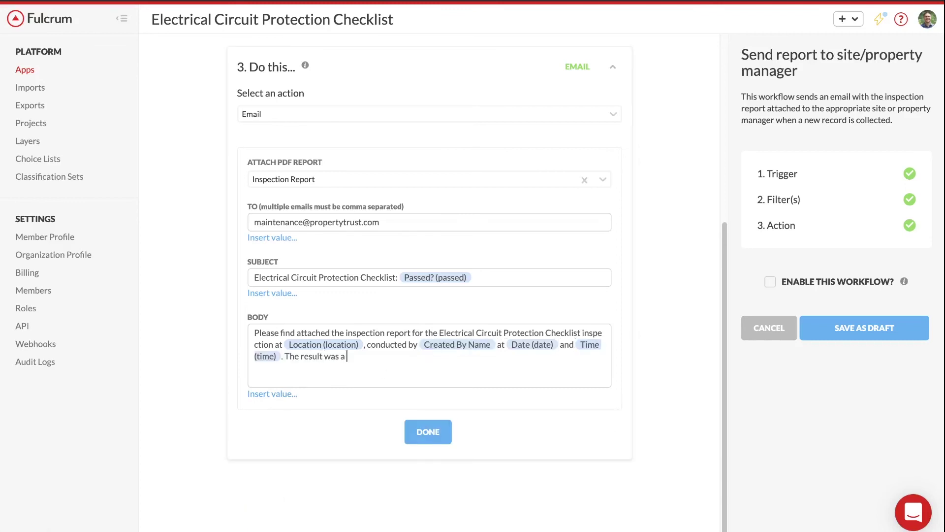
click(270, 394)
text(pass)
click(287, 436)
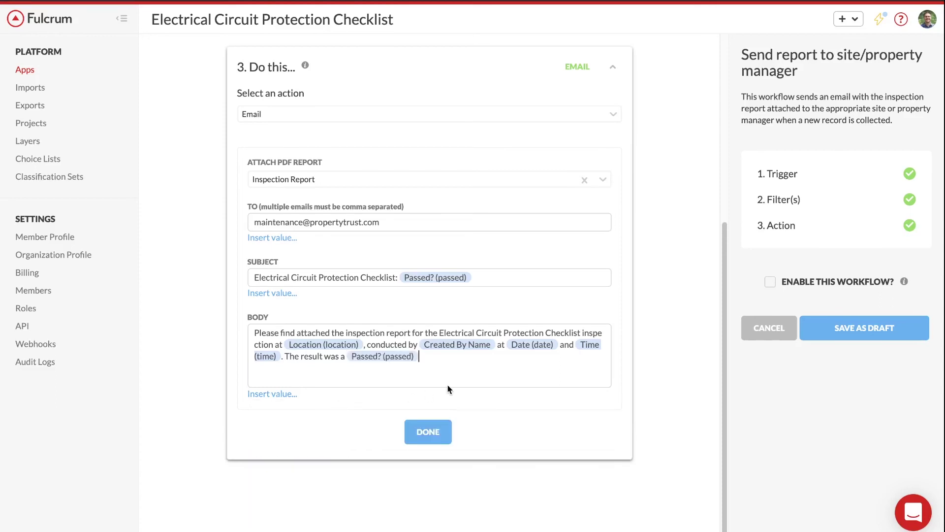
click(431, 433)
Enable the email-report workflow, save it, and exit the editor.
click(770, 281)
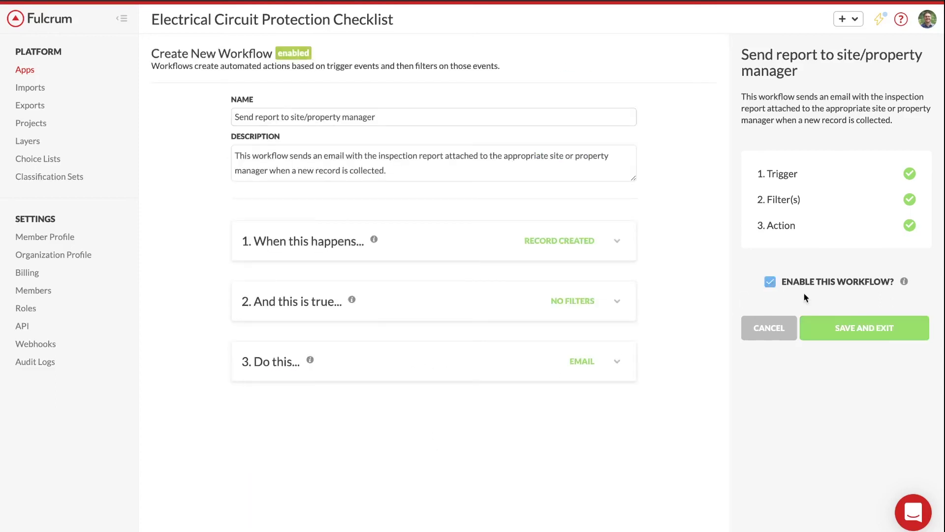
click(857, 333)
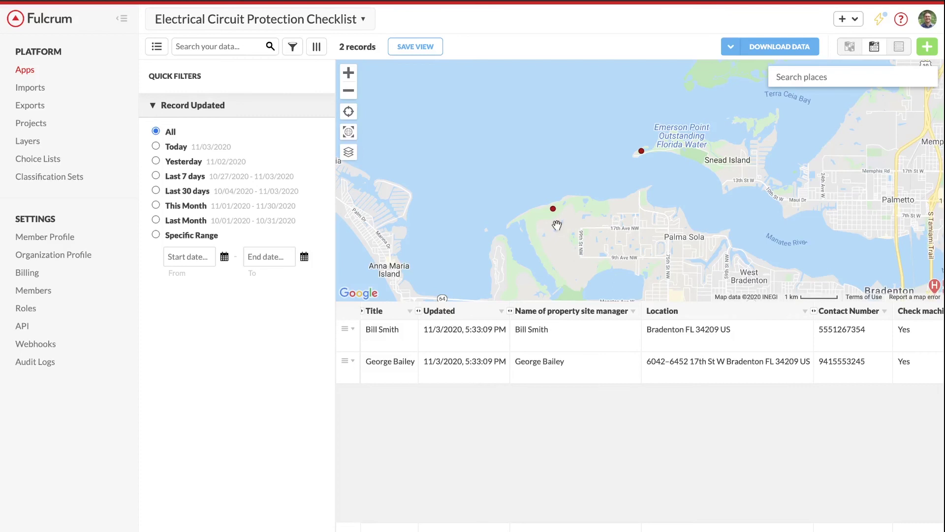
mouse_move(552, 209)
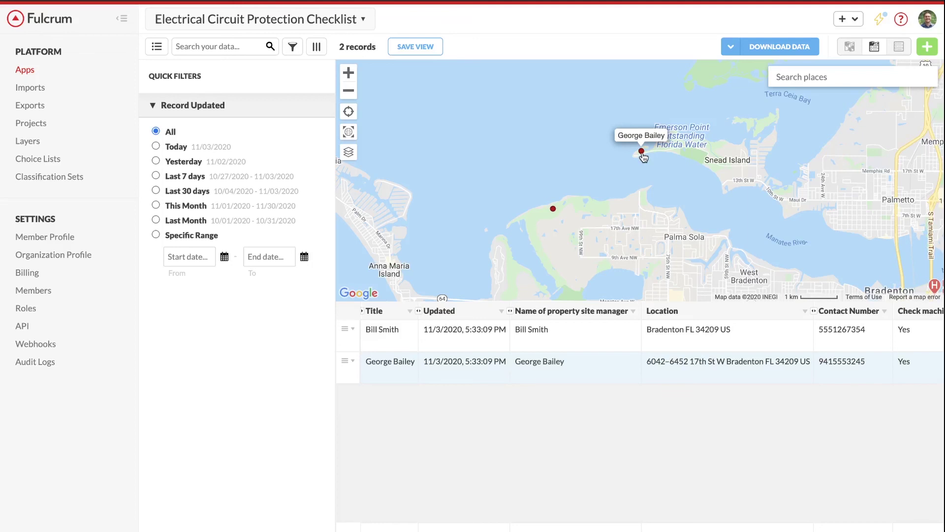
click(346, 330)
click(377, 344)
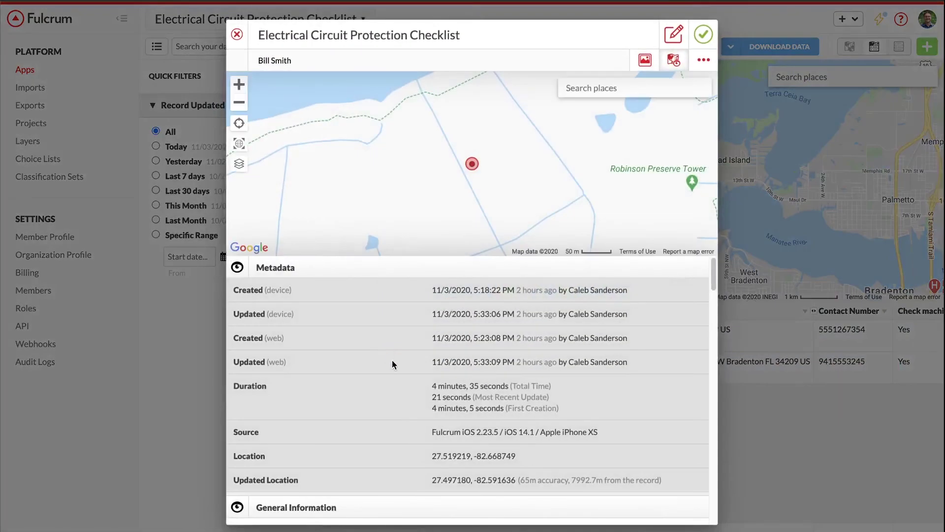
scroll(422, 419, down, 2)
scroll(422, 418, down, 3)
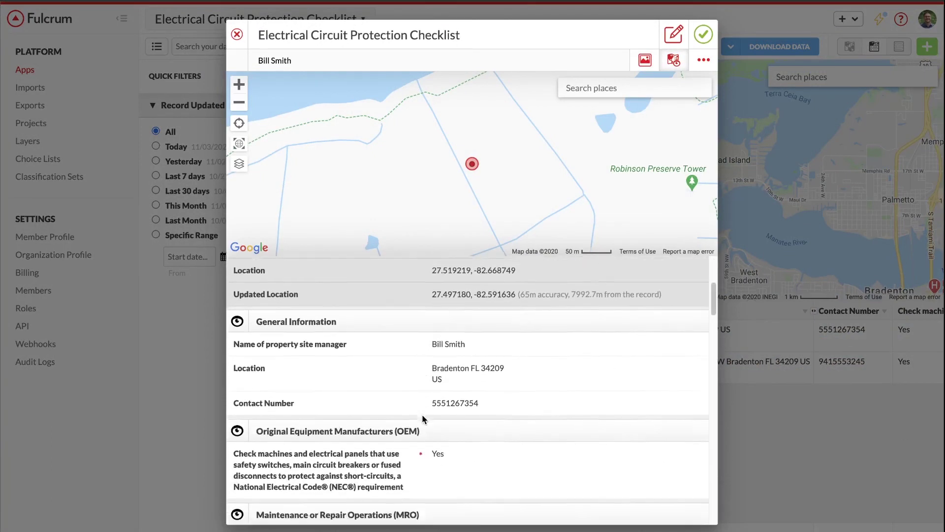
scroll(422, 418, down, 1)
scroll(423, 420, down, 3)
scroll(424, 420, down, 1)
scroll(424, 420, down, 3)
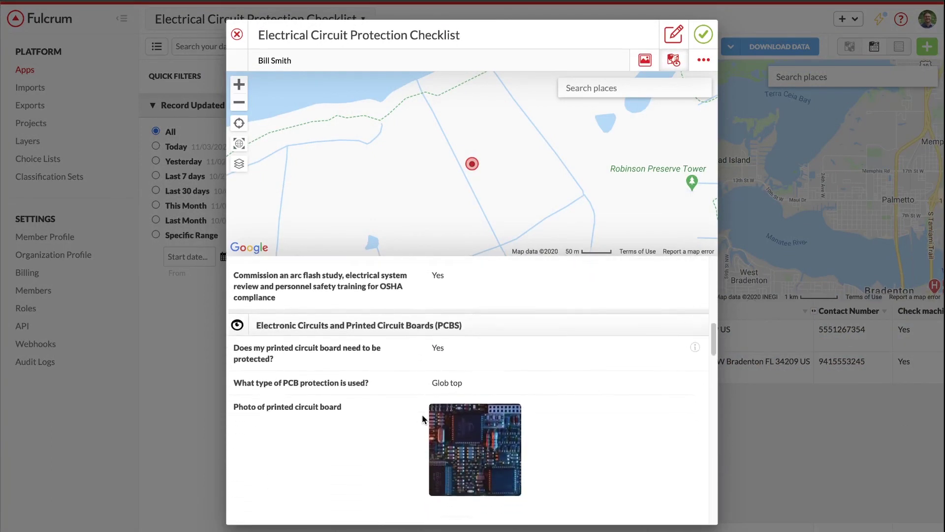
scroll(423, 419, down, 1)
scroll(422, 419, down, 1)
scroll(422, 419, down, 2)
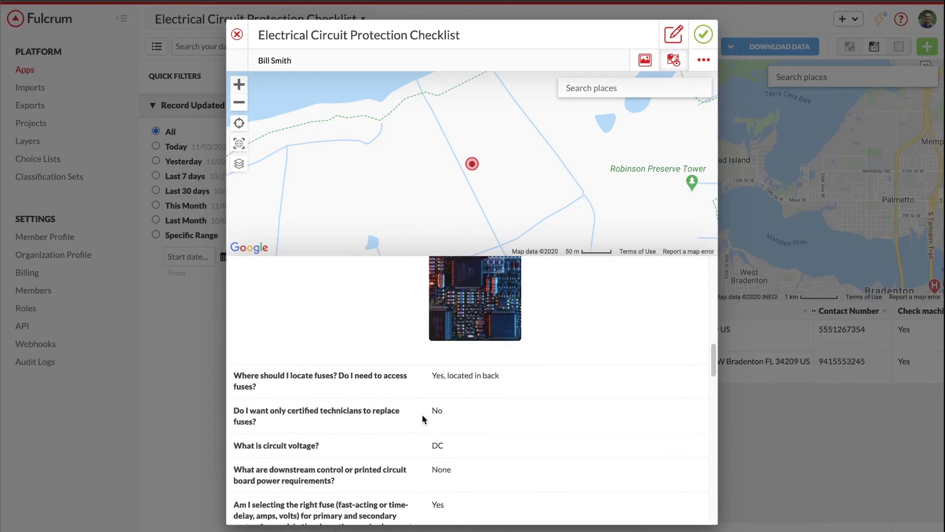
scroll(423, 419, down, 2)
scroll(422, 419, down, 2)
scroll(423, 418, down, 1)
scroll(423, 419, down, 1)
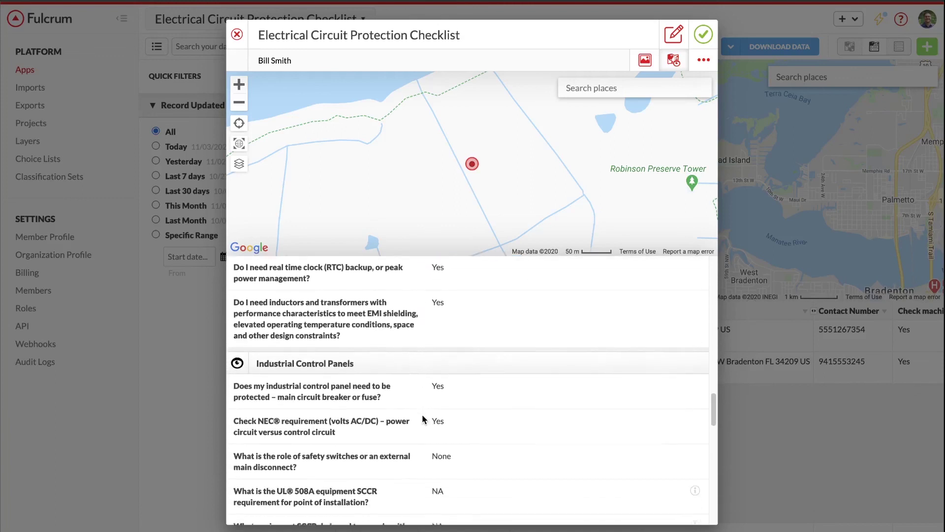
scroll(423, 419, down, 1)
scroll(422, 419, down, 1)
scroll(423, 418, down, 1)
scroll(423, 419, down, 1)
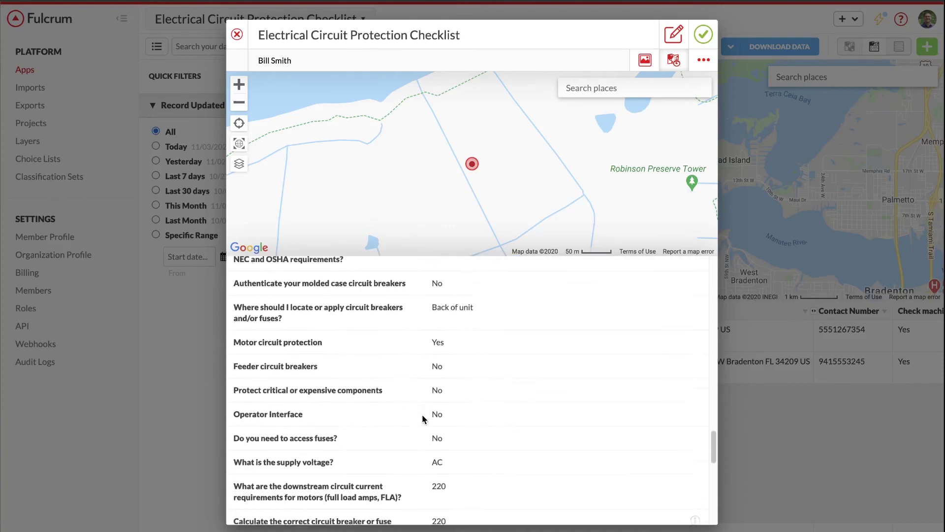
scroll(423, 419, down, 1)
scroll(422, 419, down, 2)
scroll(422, 420, down, 1)
scroll(423, 418, down, 1)
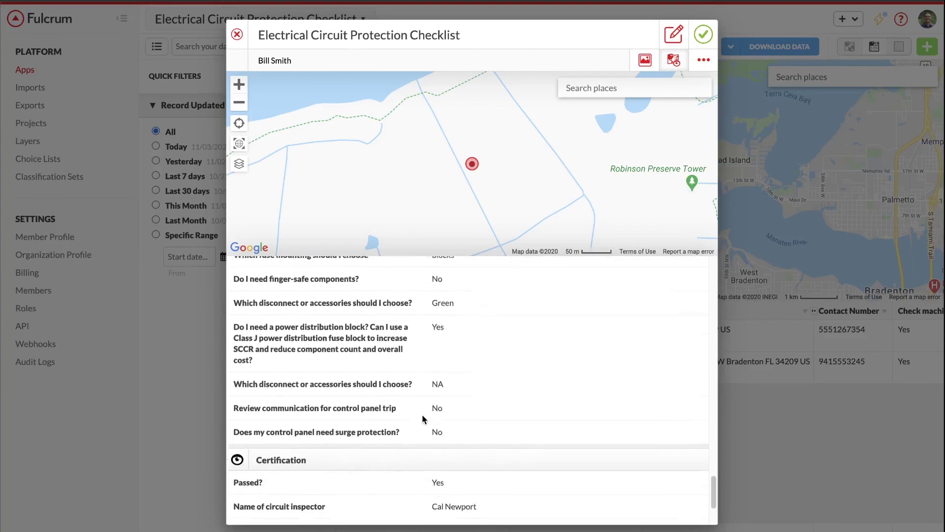
scroll(423, 419, down, 1)
scroll(423, 419, down, 1)
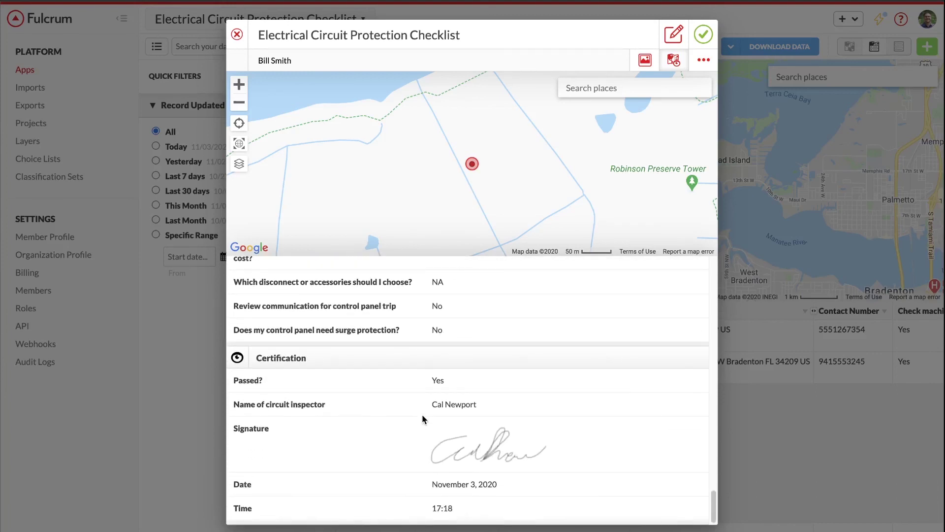